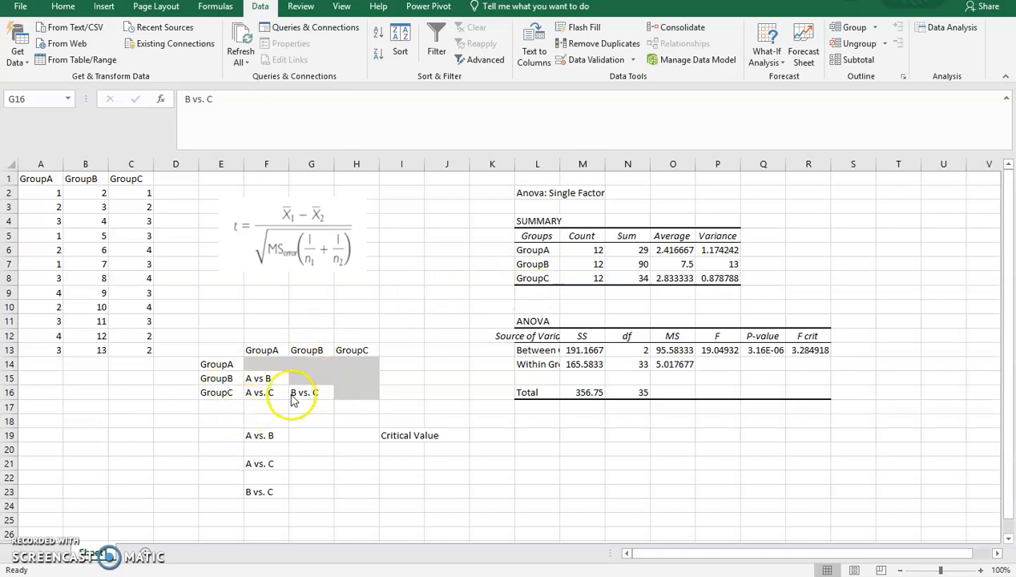
Step: Examine the A, B and C pairwise comparison grid, the single-factor ANOVA output and the t formula picture
left_click(297, 390)
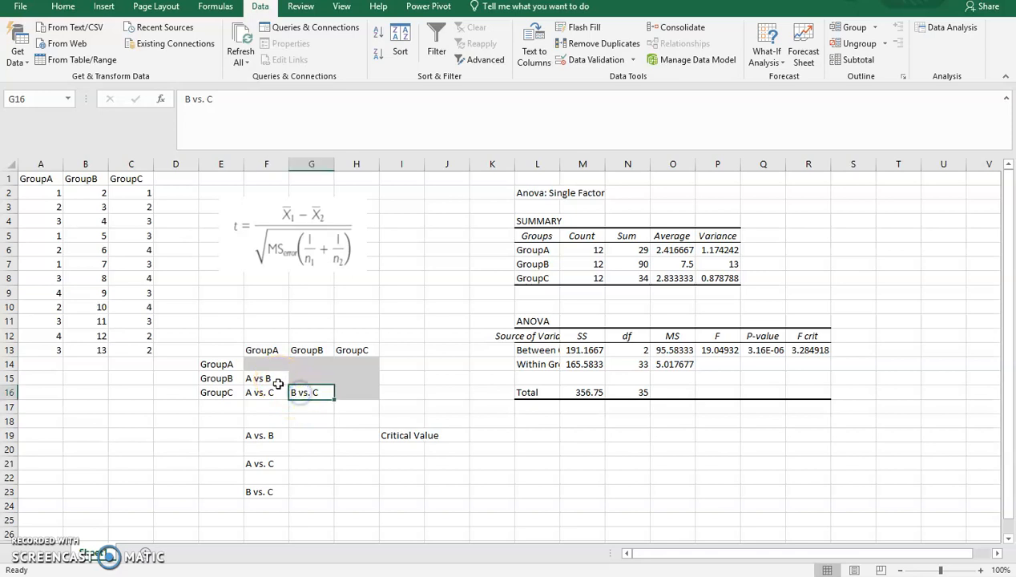
left_click(277, 379)
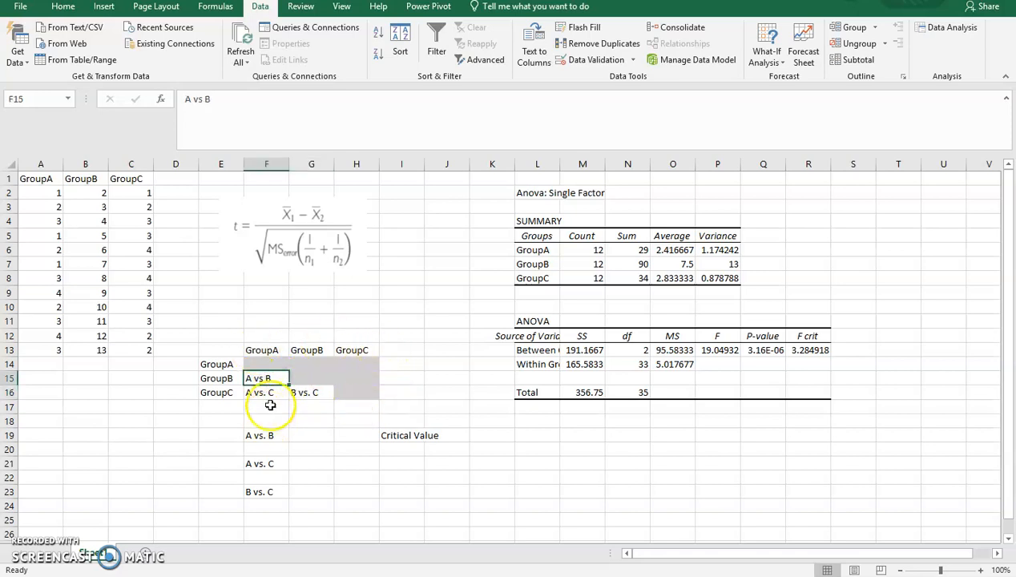
left_click(272, 392)
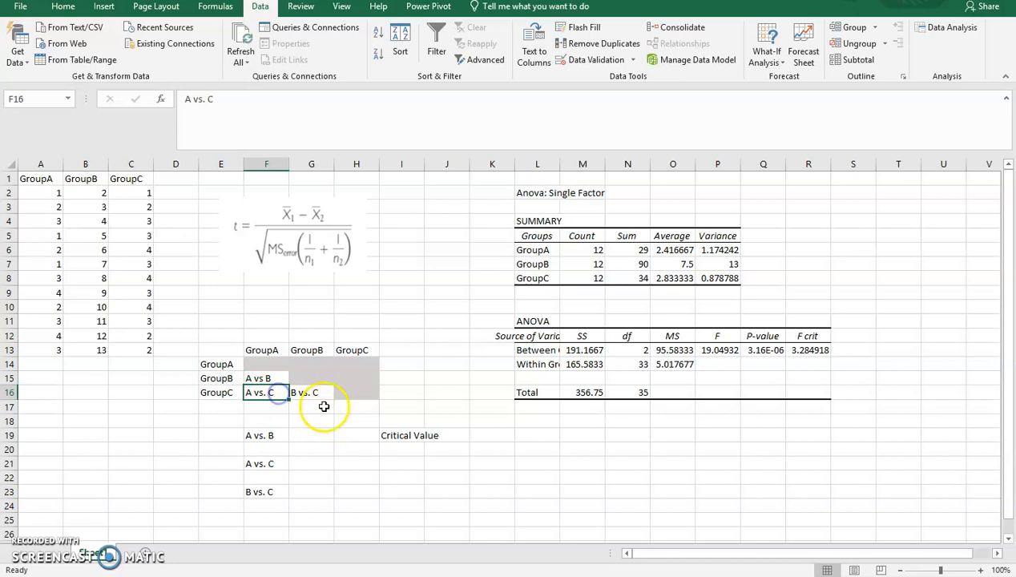
left_click(320, 393)
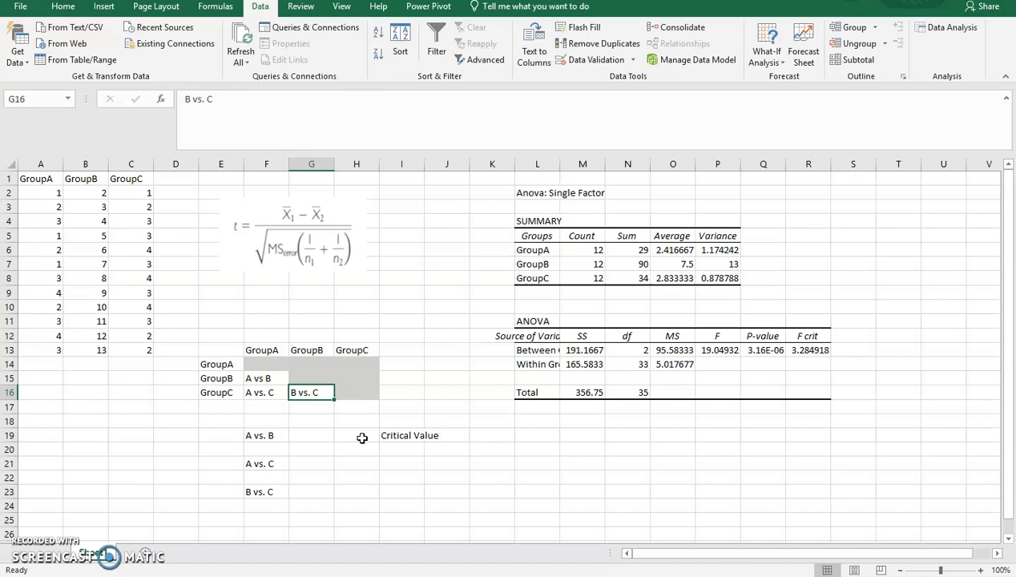
left_click(267, 379)
left_click(279, 397)
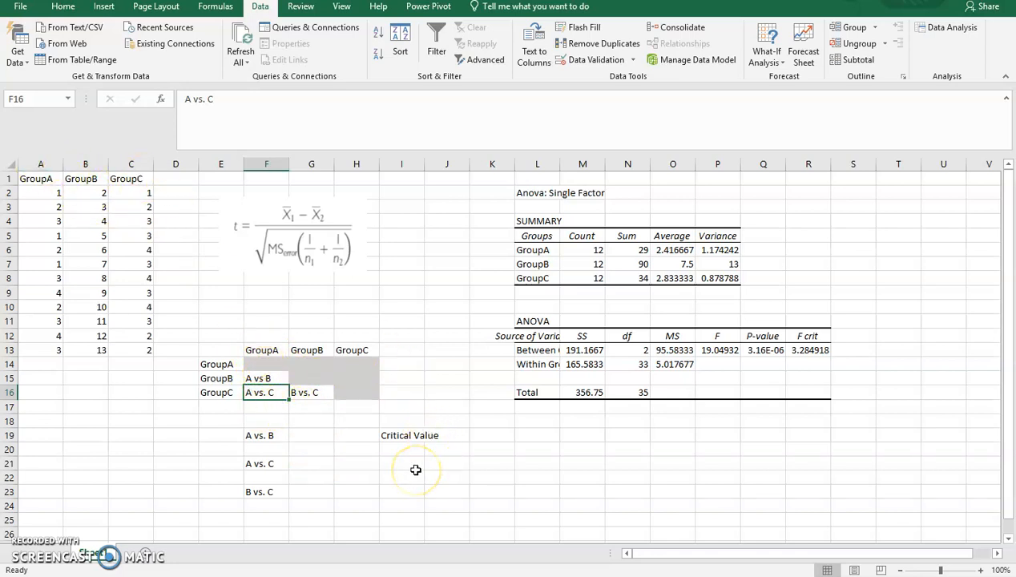
left_click_drag(530, 193, 827, 402)
left_click(779, 462)
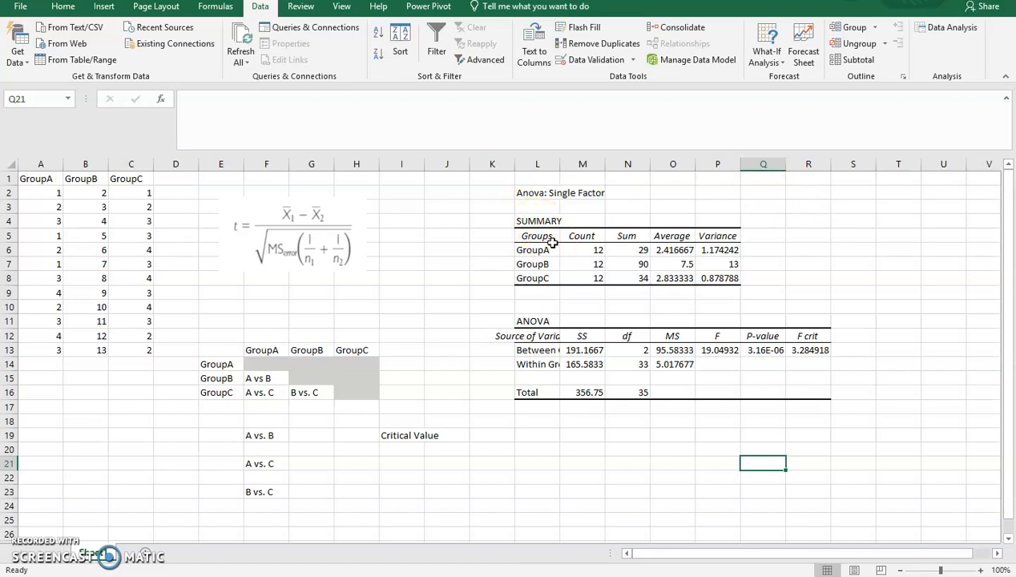
left_click(261, 247)
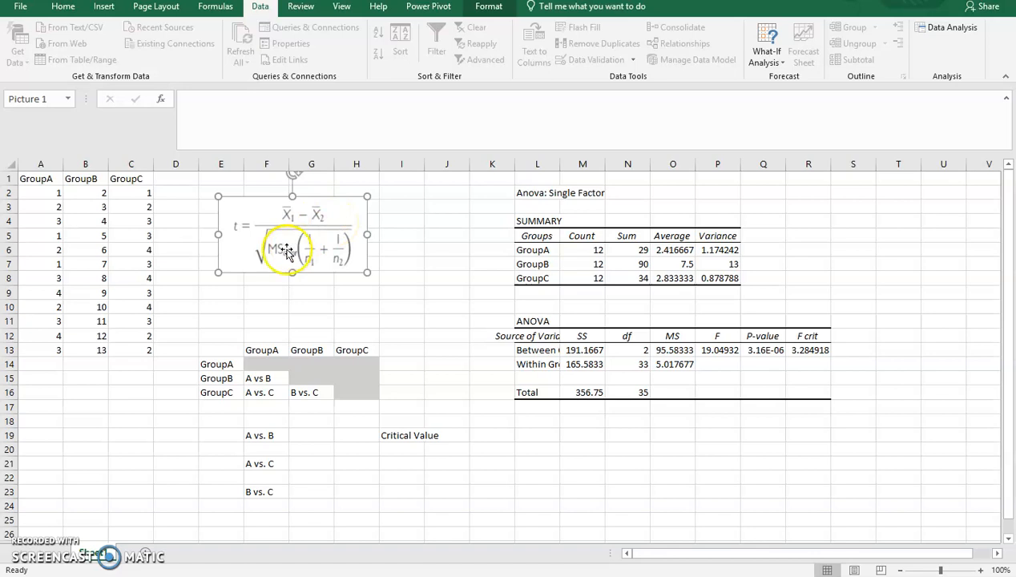
Step: Widen column L to fit the Source of Variation labels and select the Within Groups MS value
left_click(666, 365)
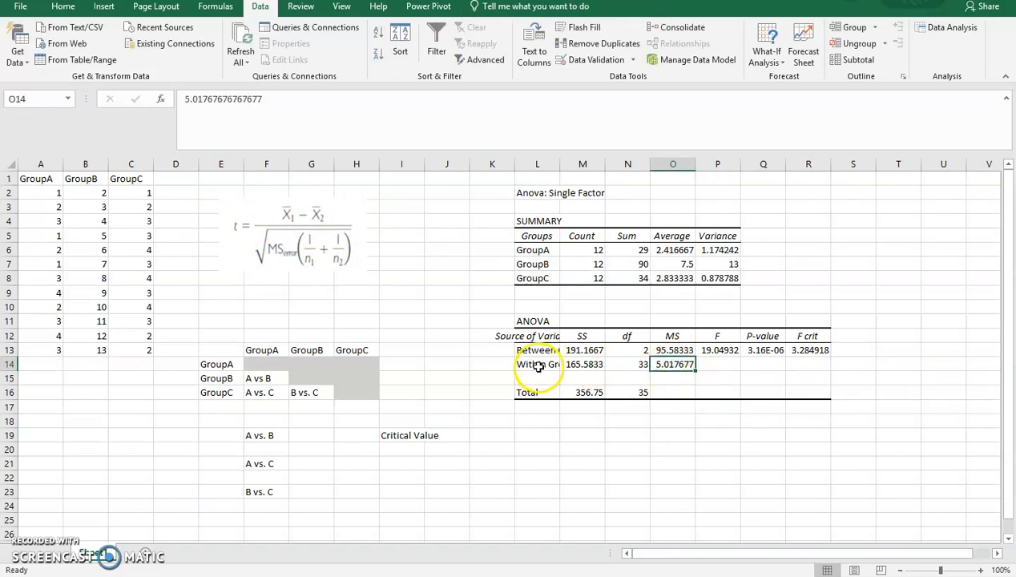
left_click_drag(560, 163, 603, 165)
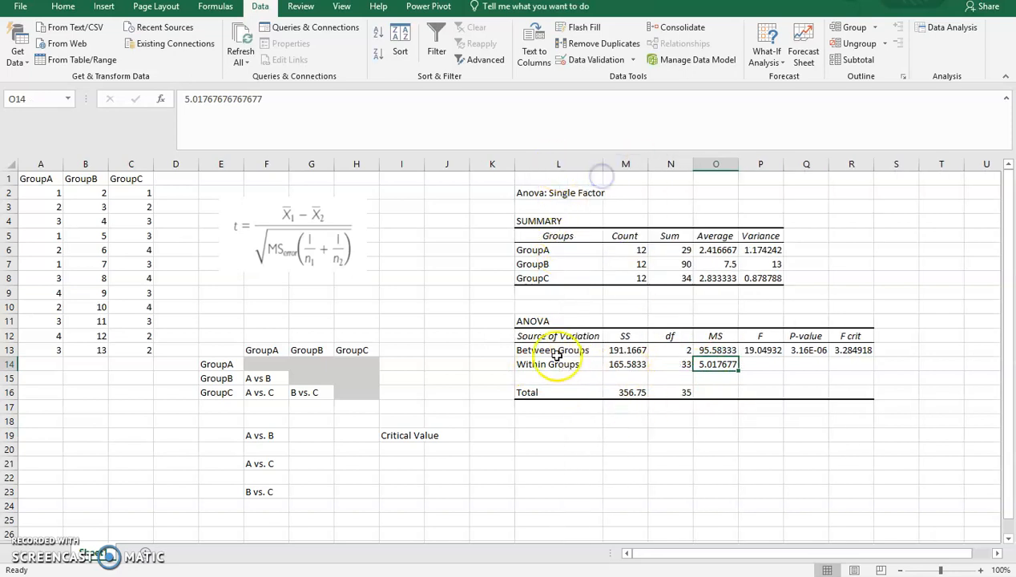
left_click(564, 365)
left_click(715, 365)
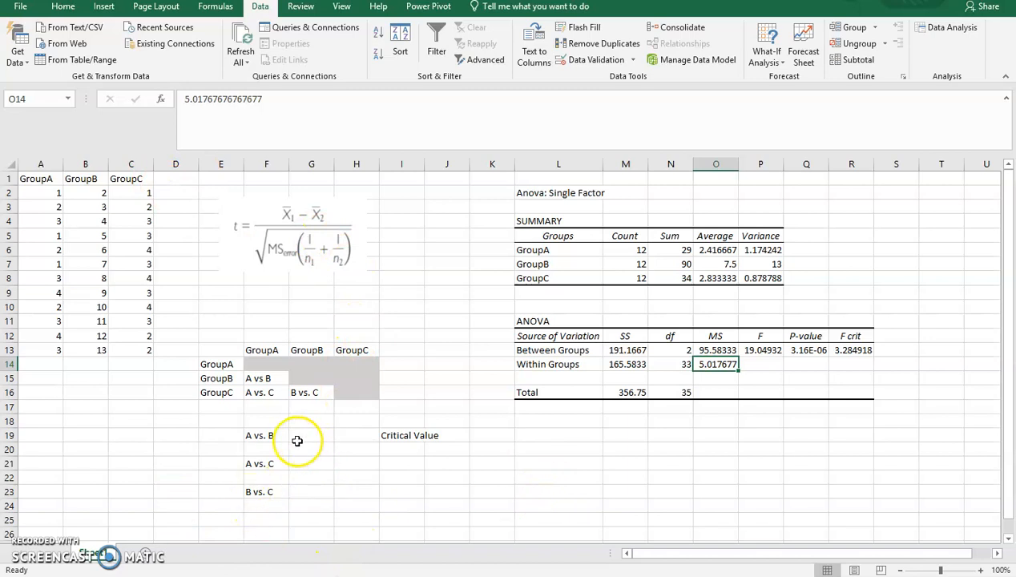
Step: Begin the A vs. B t formula in F20 with the difference of the GroupA and GroupB averages, =(O6-O7)
left_click(267, 448)
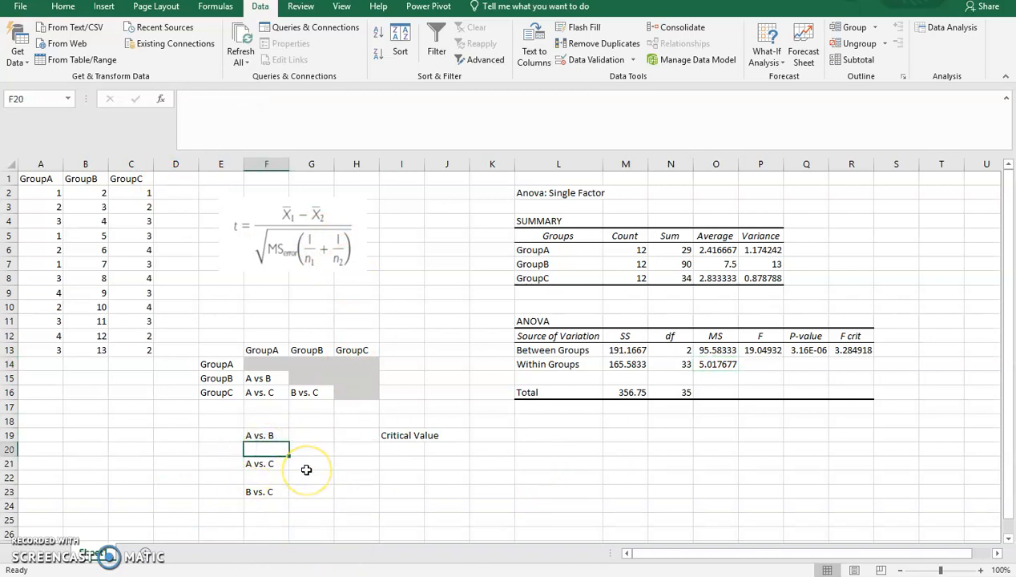
type("=")
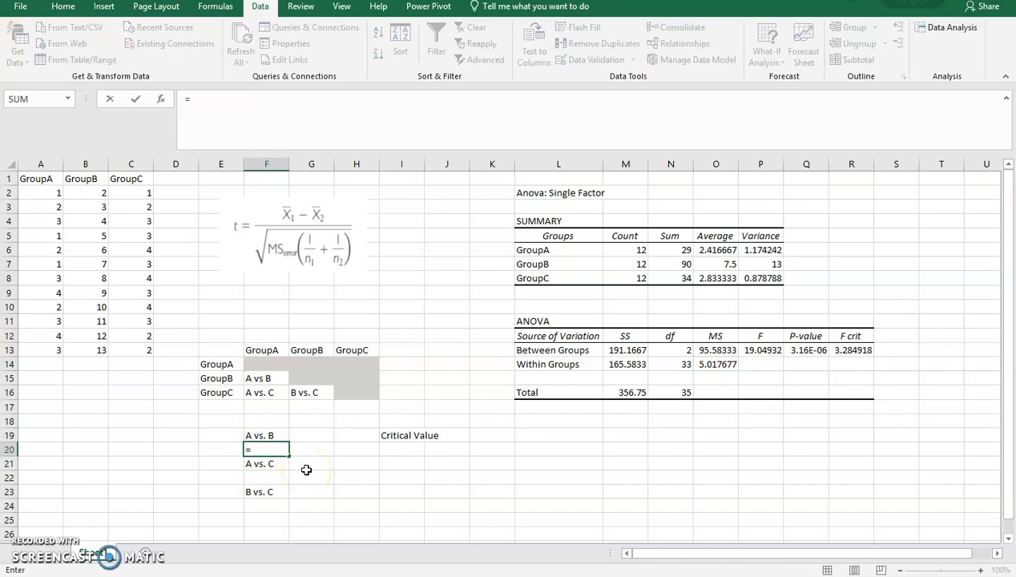
type("(")
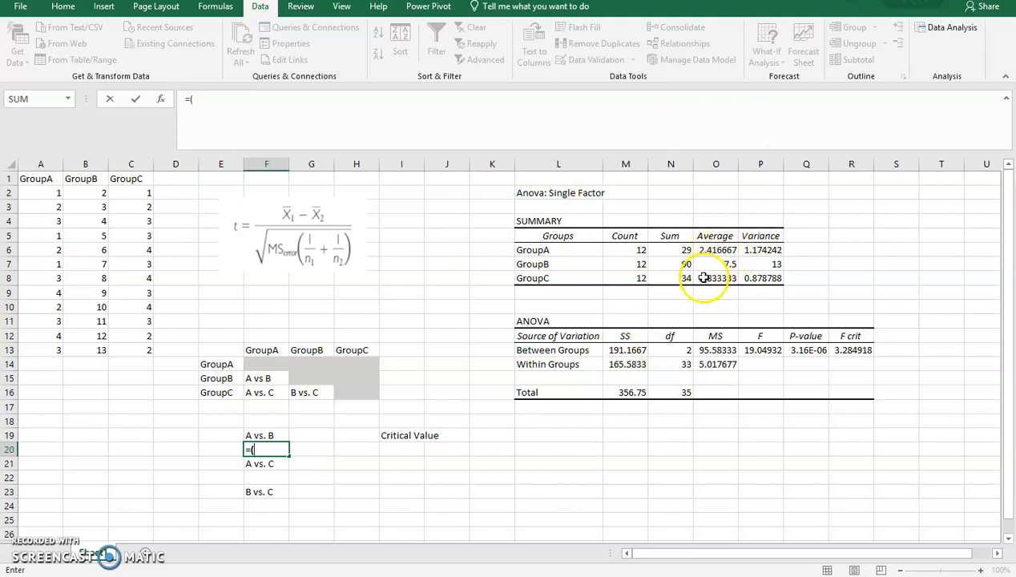
left_click(720, 251)
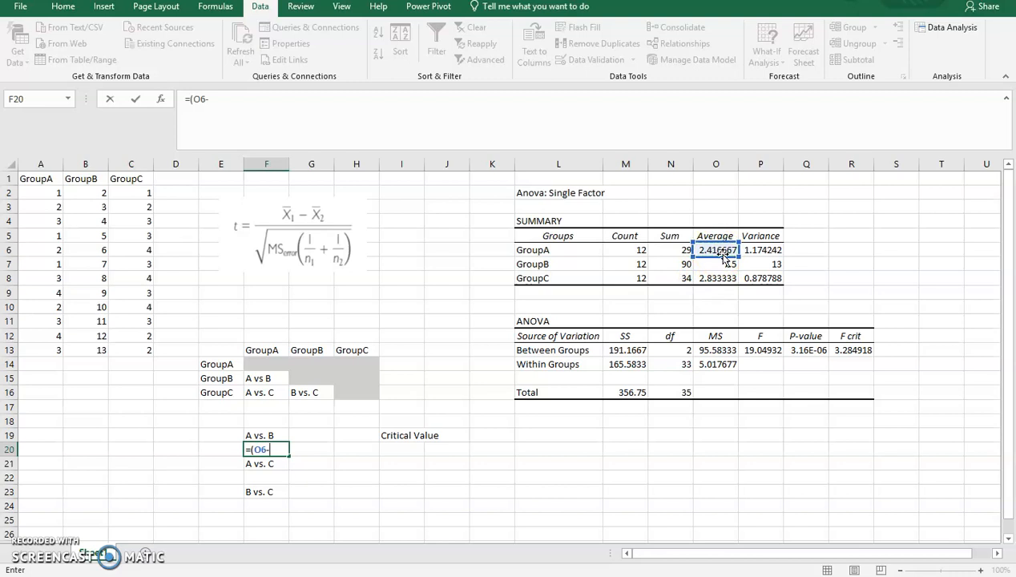
type("-")
left_click(731, 264)
type(")")
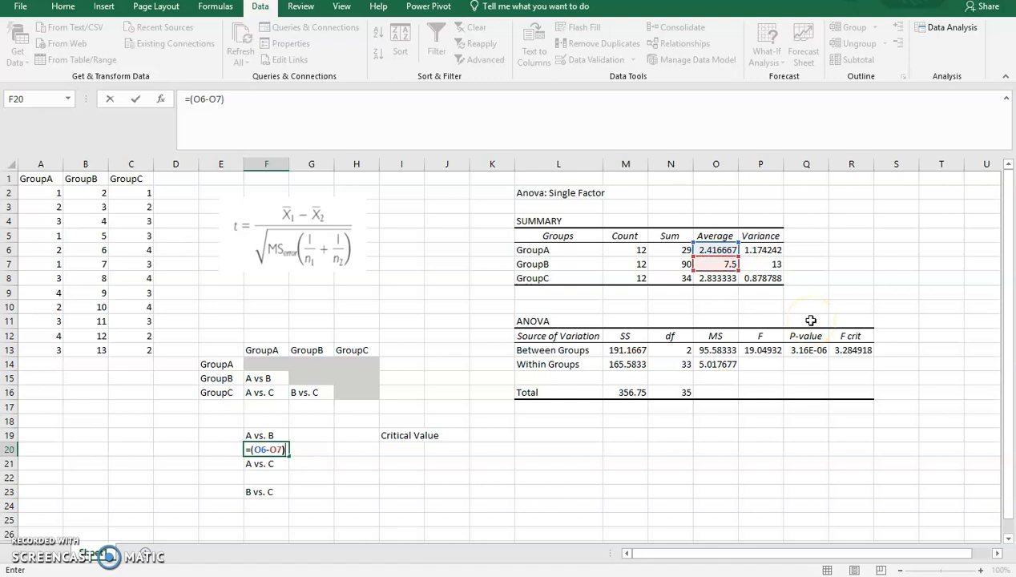
Step: Extend the F20 formula with a division by the square root of the Within Groups MS, /(SQRT(O14*
type("/")
type("(")
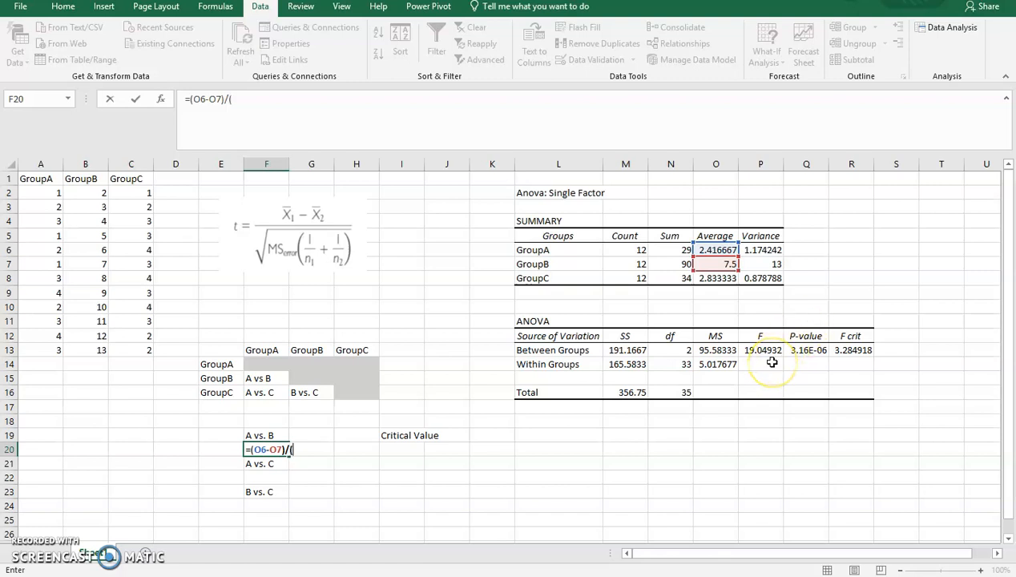
type("SQRT")
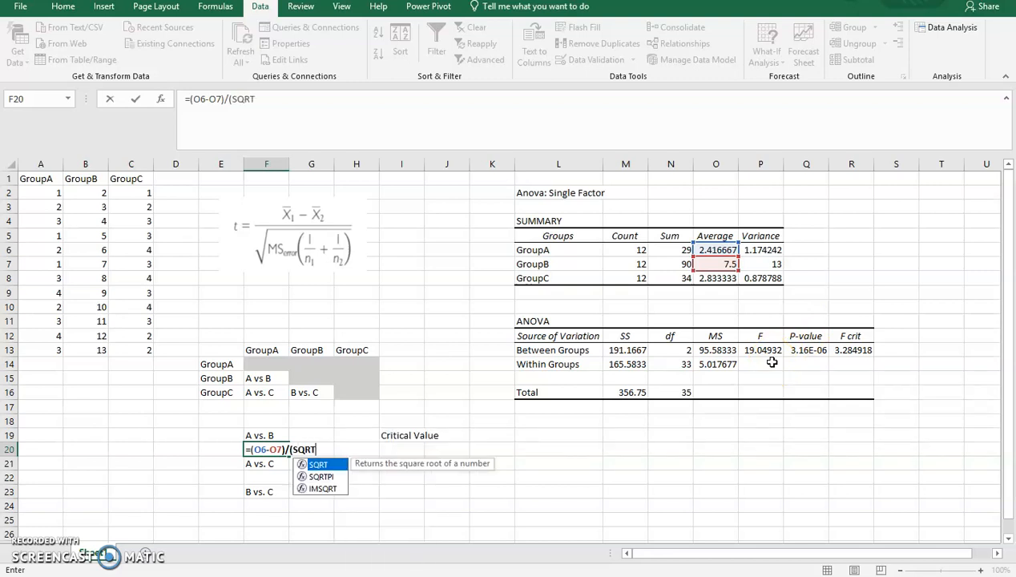
type("(")
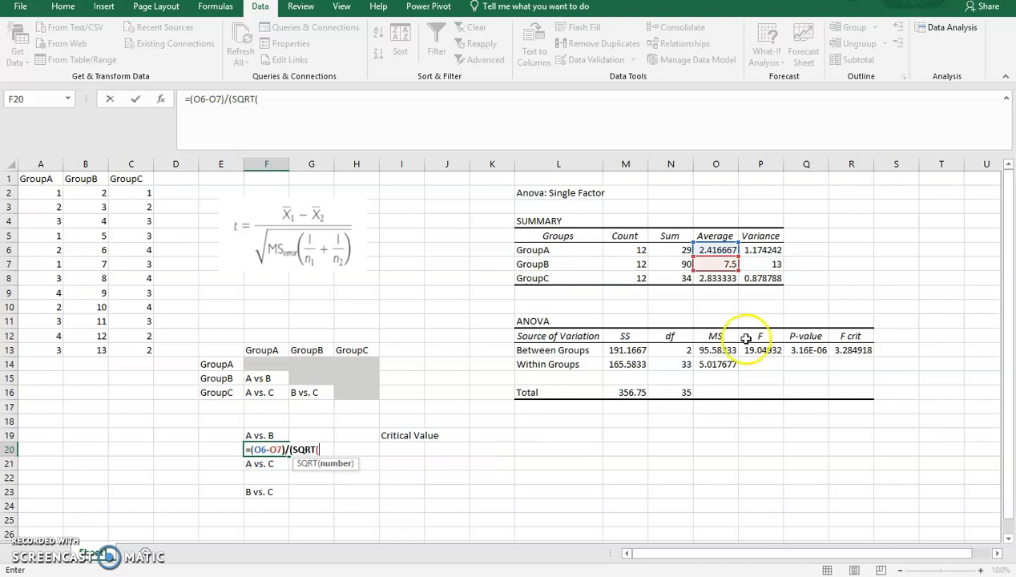
left_click(717, 363)
type("*")
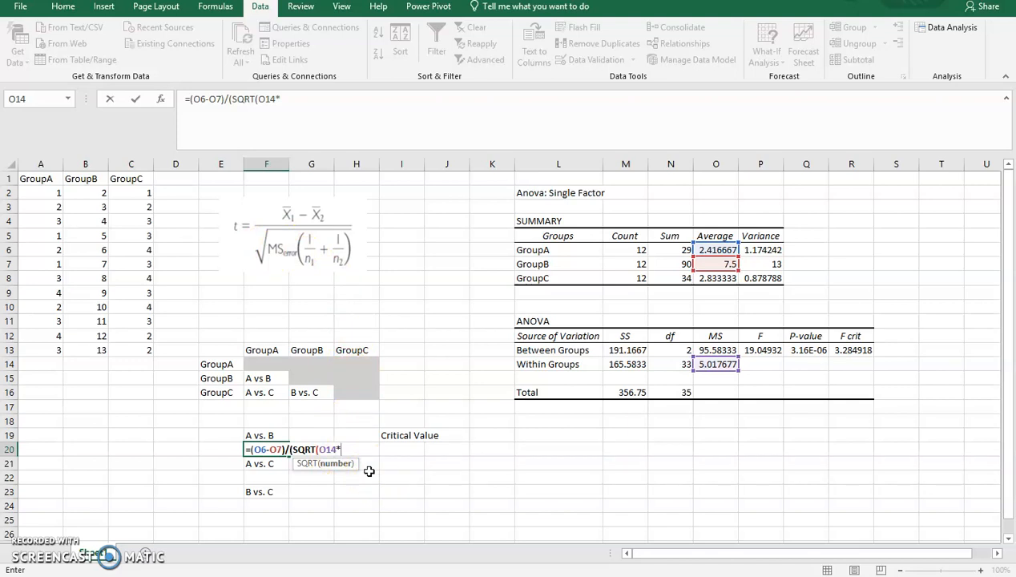
Step: Complete the F20 formula with the reciprocal group counts, (1/M6+1/M7))), and enter it
type("(1/")
left_click(639, 252)
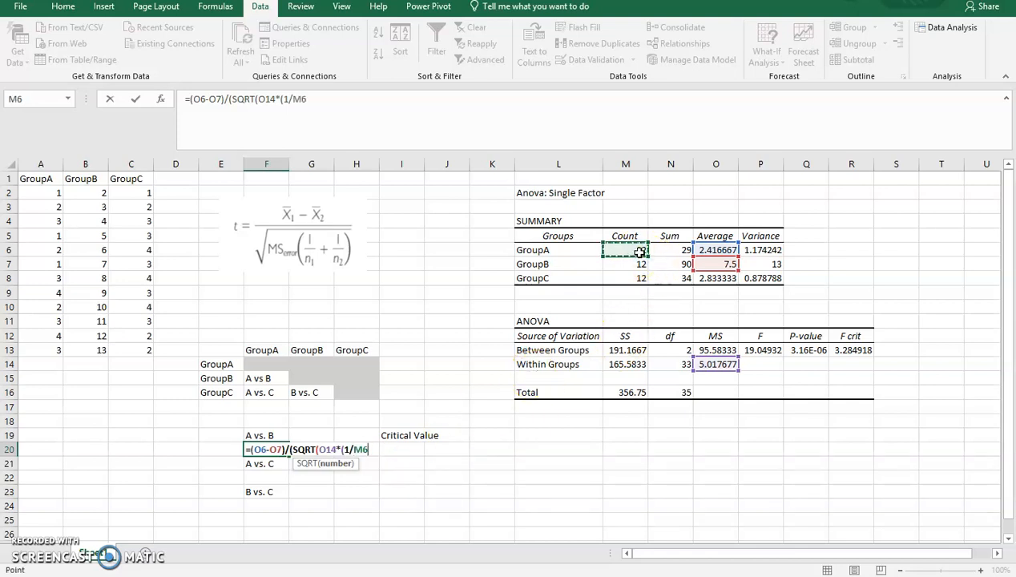
type("+1/")
left_click(633, 267)
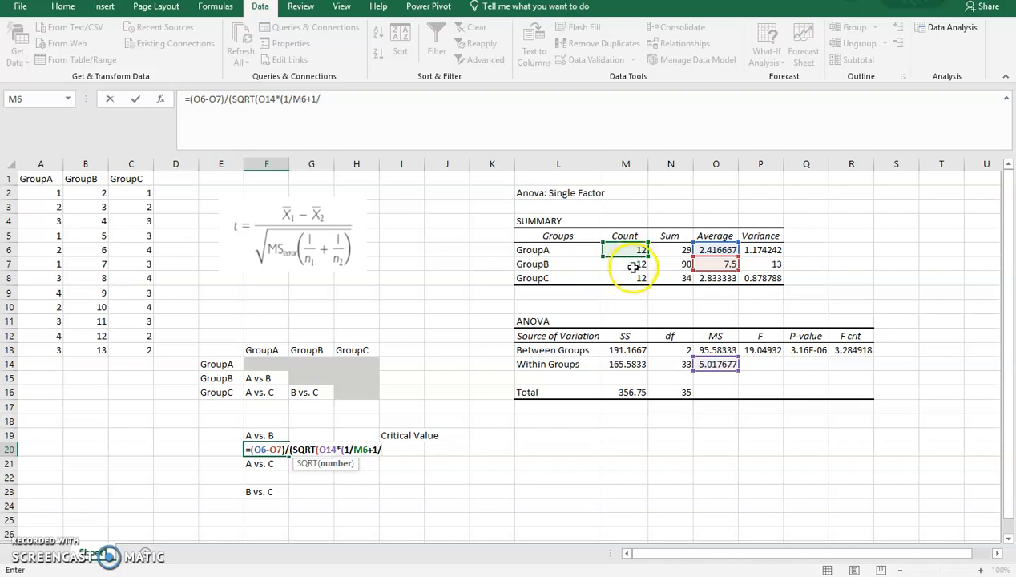
type(")")
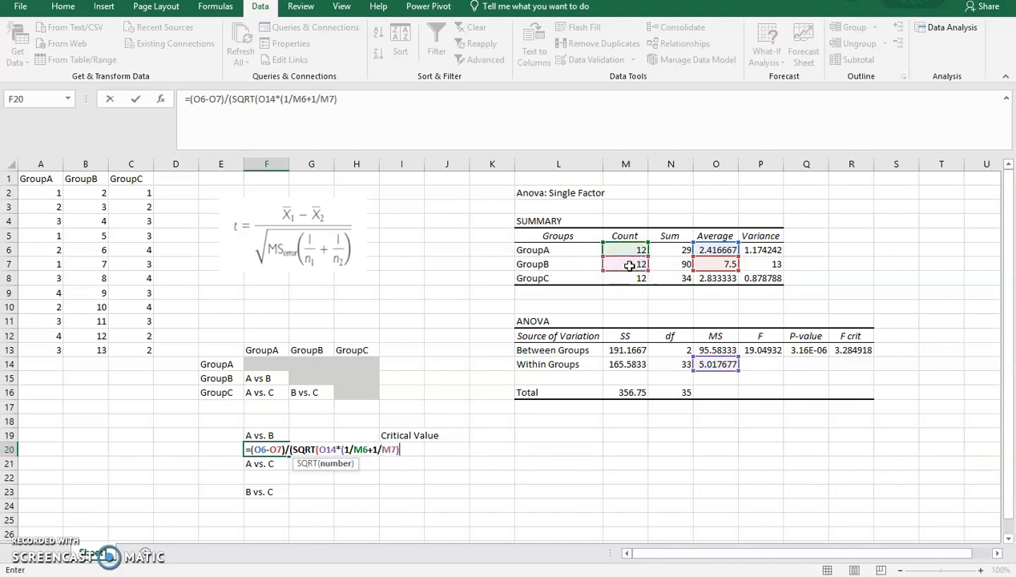
left_click(365, 463)
type("))")
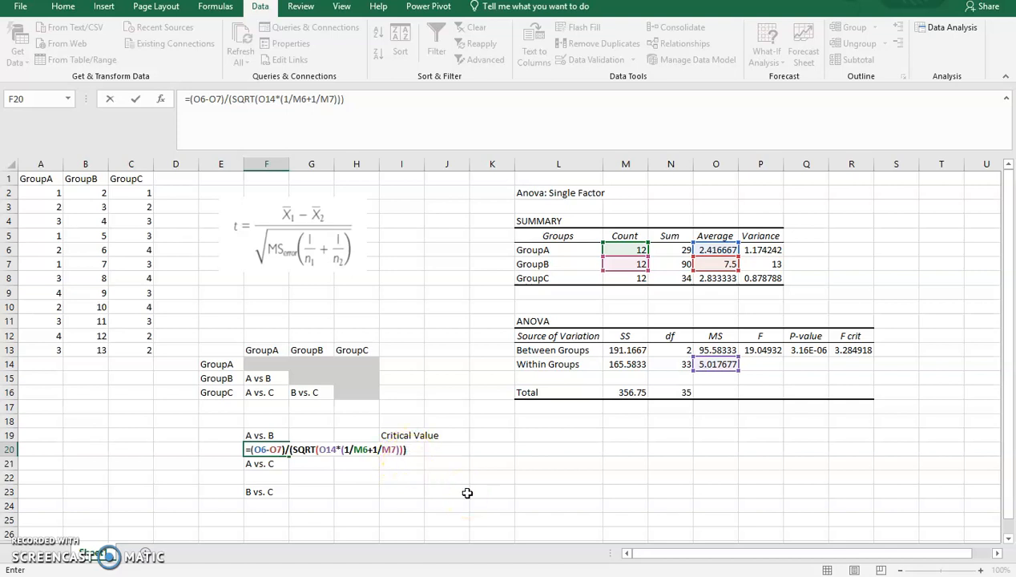
key("Return")
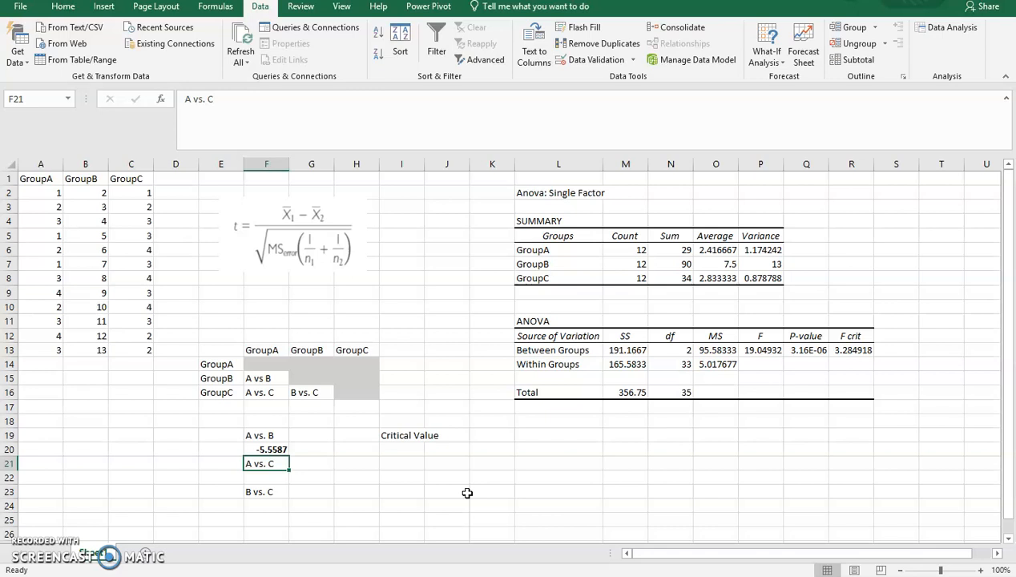
left_click(273, 449)
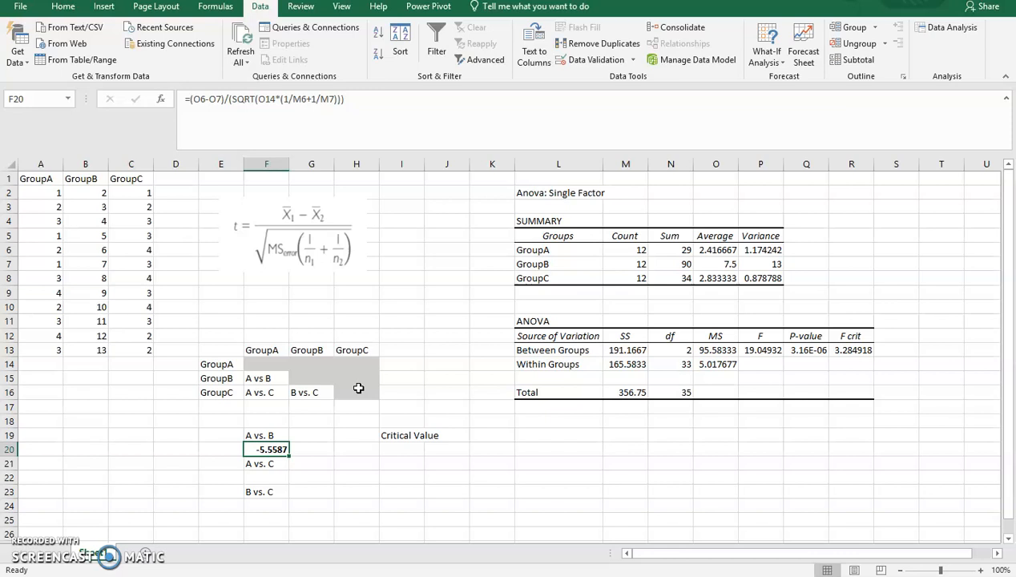
left_click(281, 447)
left_click(331, 450)
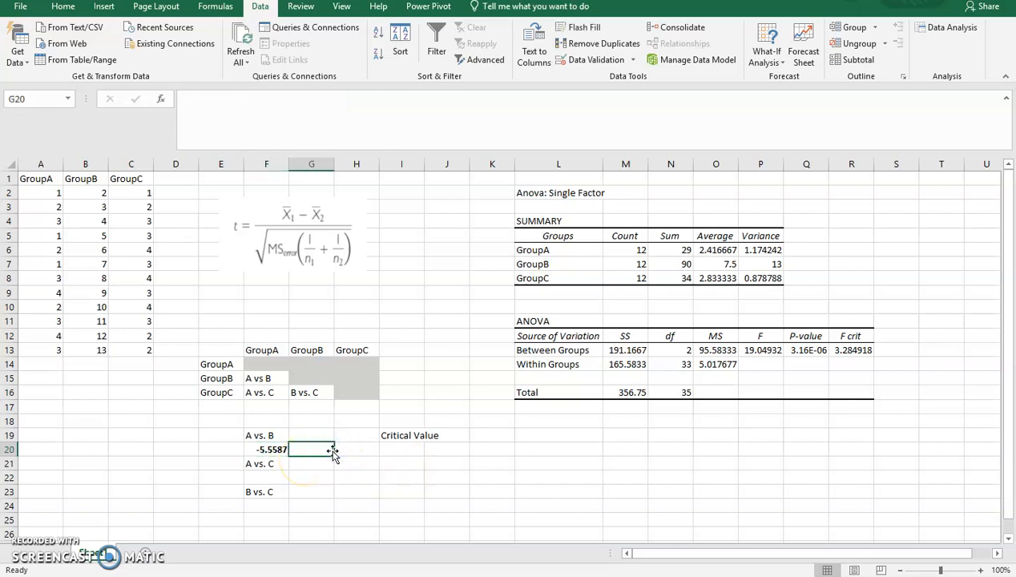
type("=T.")
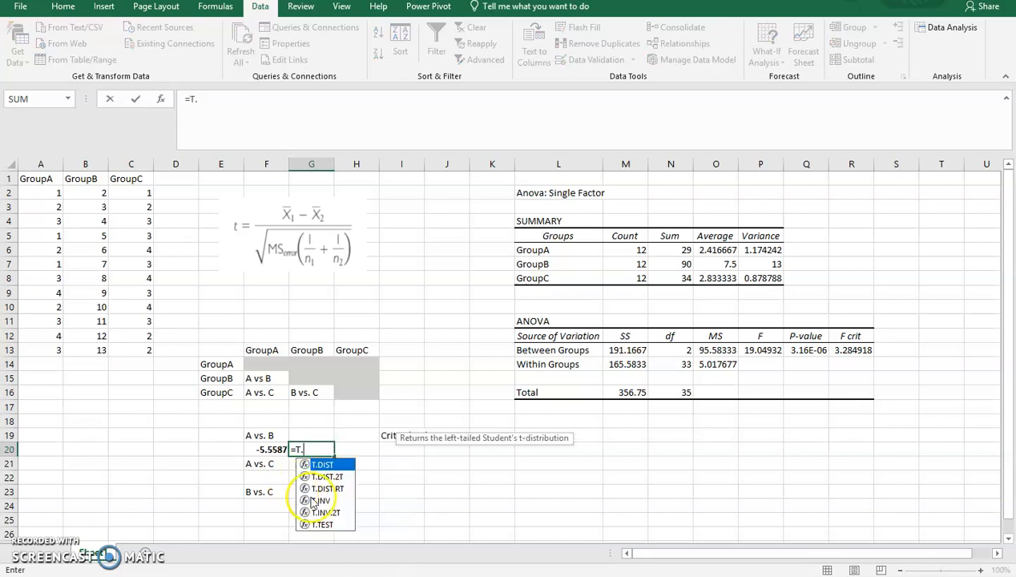
double_click(330, 476)
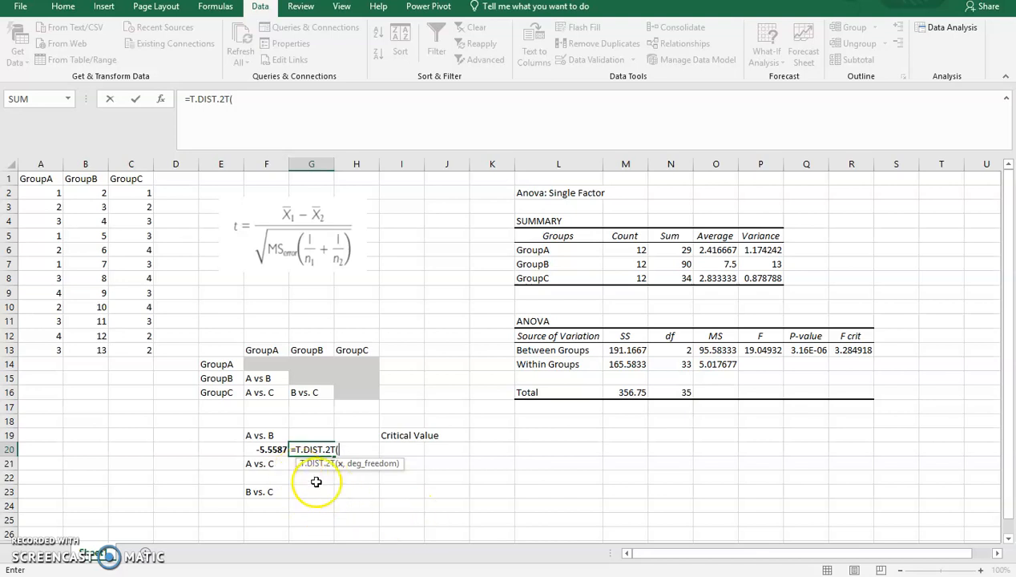
key("BackSpace")
key("BackSpace")
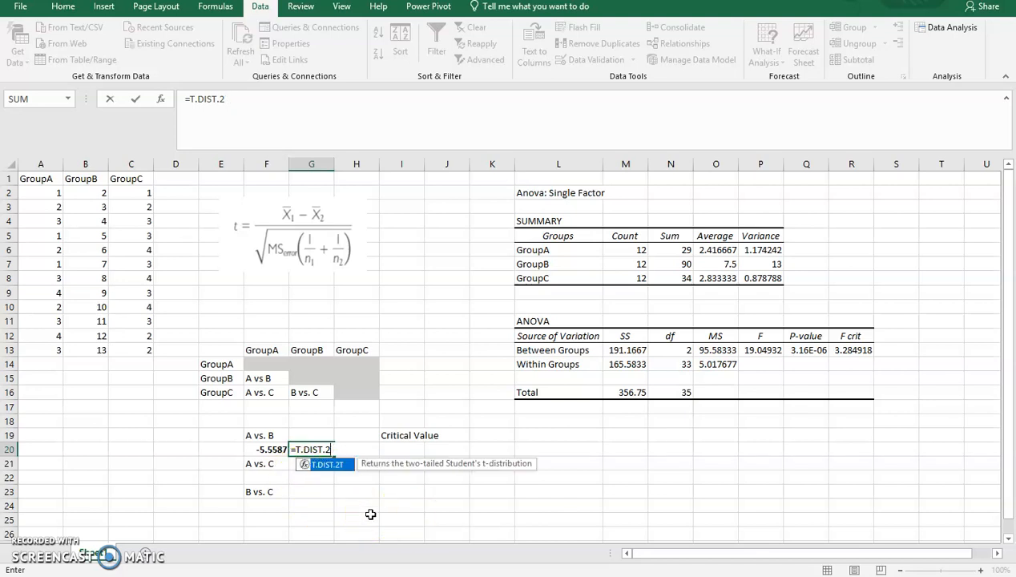
key("Escape")
Step: Swap the two averages in the F20 formula so that it reads =(O7-O6)/(SQRT(O14*(1/M6+1/M7)))
left_click(266, 451)
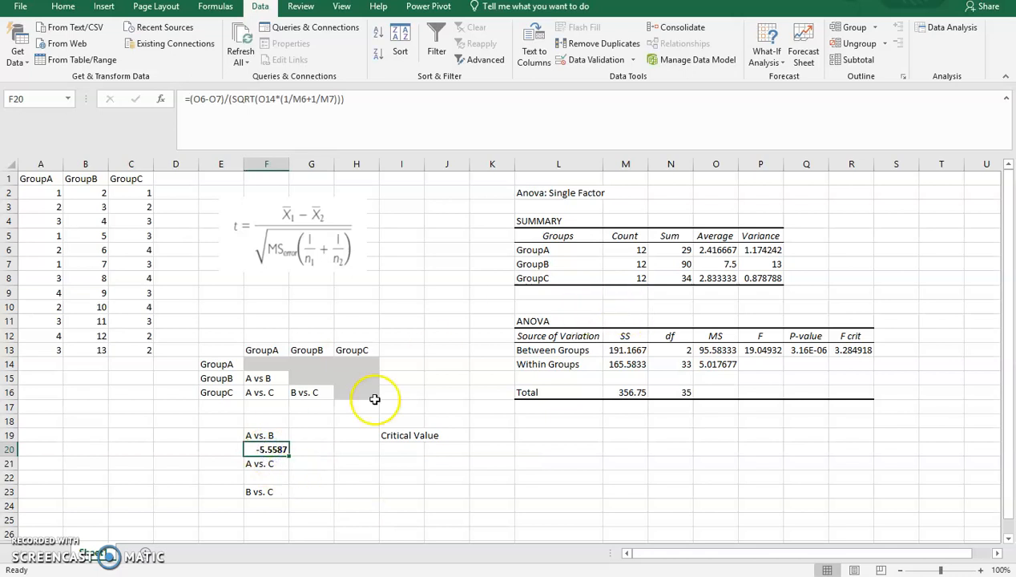
double_click(273, 450)
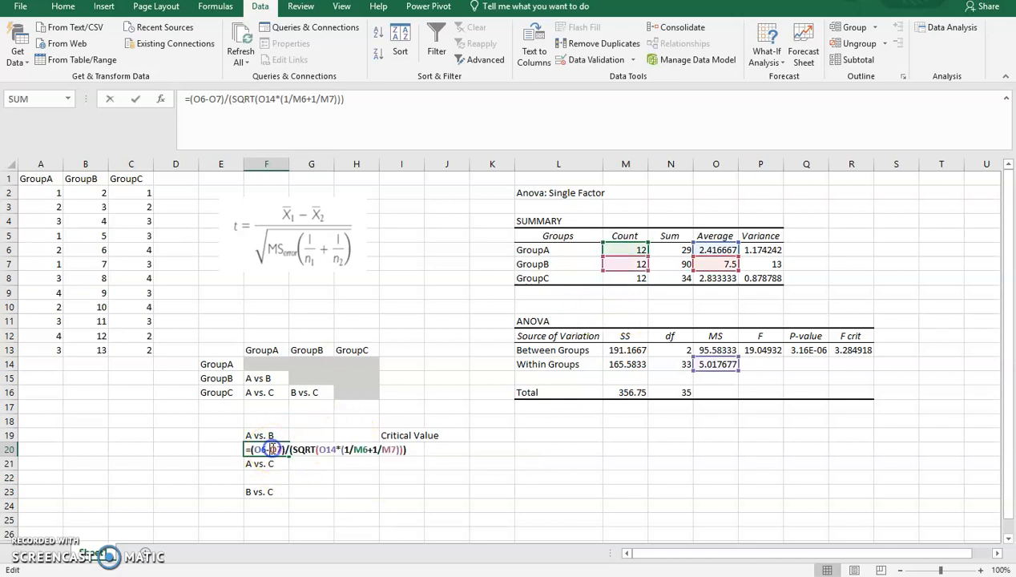
left_click(727, 265)
mouse_move(732, 267)
left_mouse_down()
mouse_move(732, 235)
mouse_move(727, 262)
left_mouse_up()
left_click(731, 248)
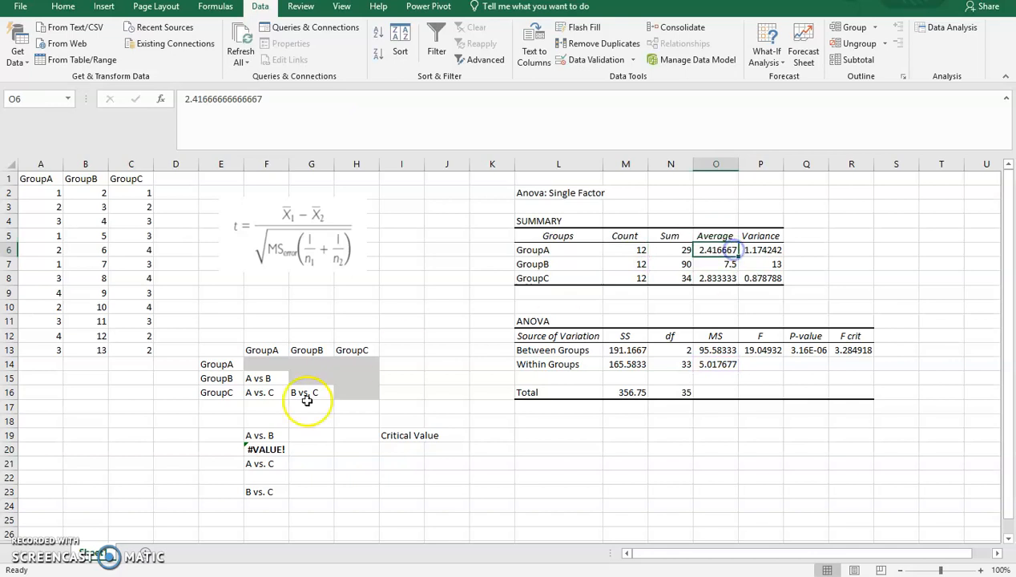
double_click(278, 446)
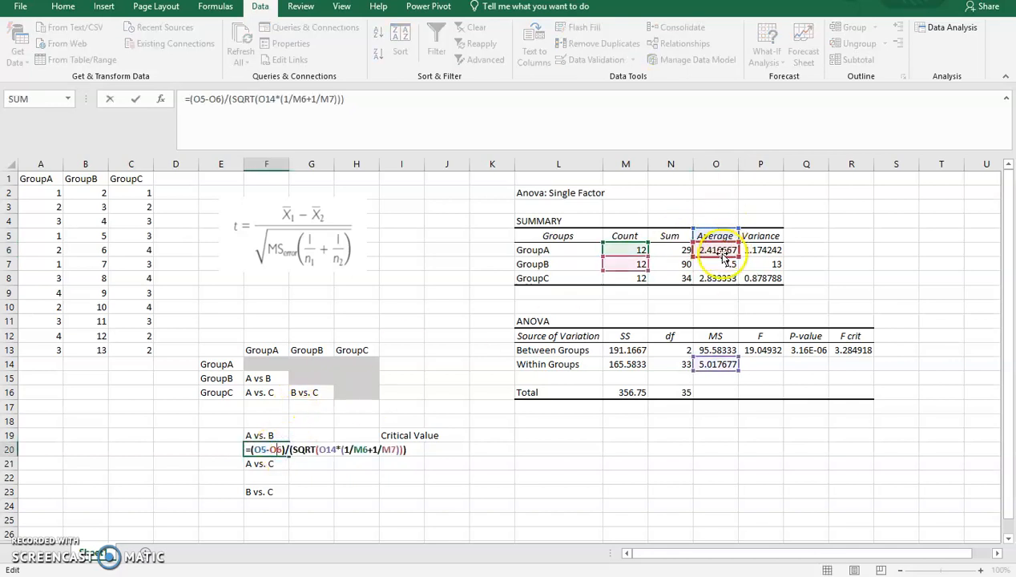
left_click_drag(715, 230, 715, 263)
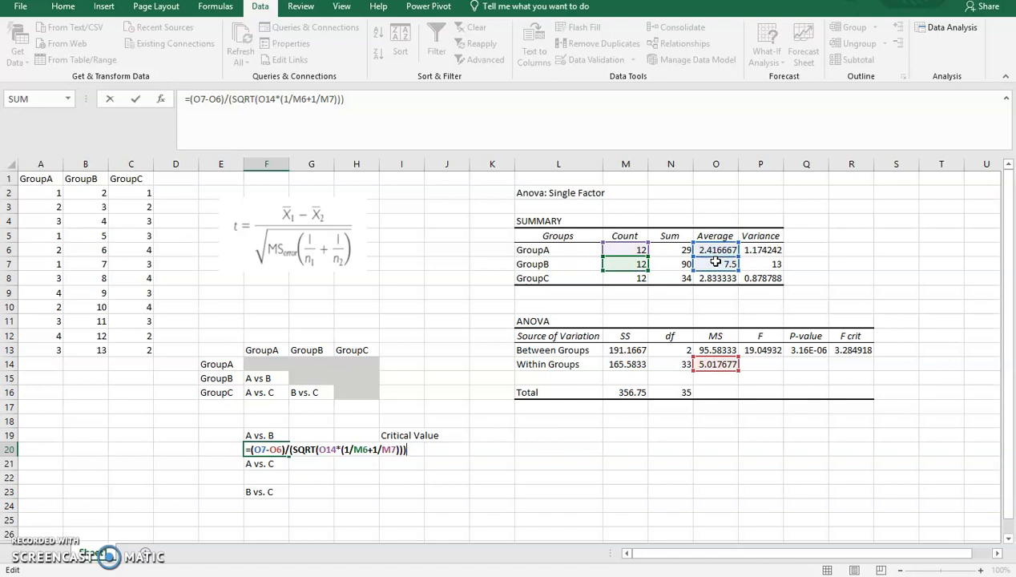
key("Return")
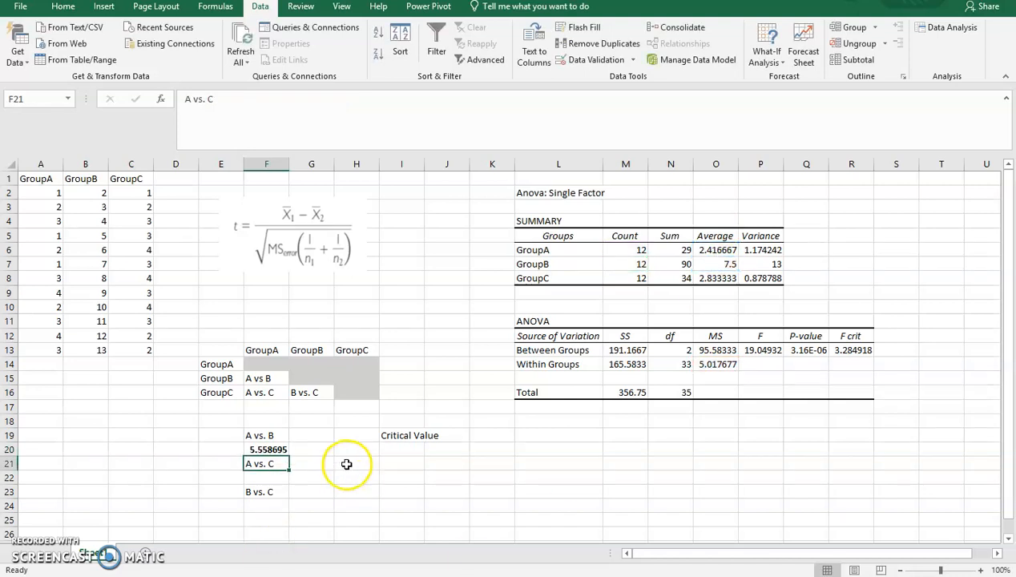
Step: Label the A vs. B results with T-stat in E20 and P-value in G20
left_click(317, 432)
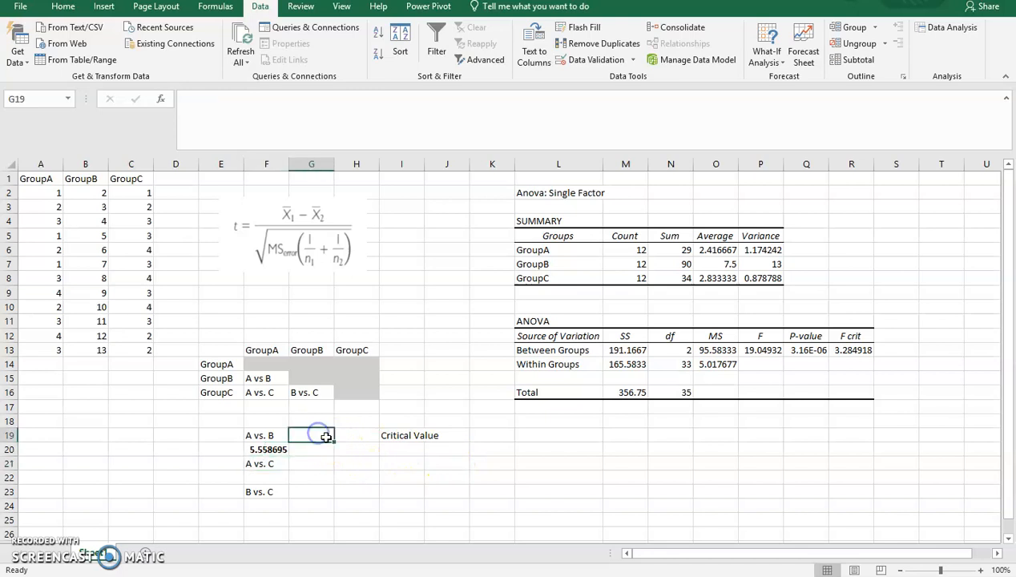
left_click(218, 444)
type("T-stat")
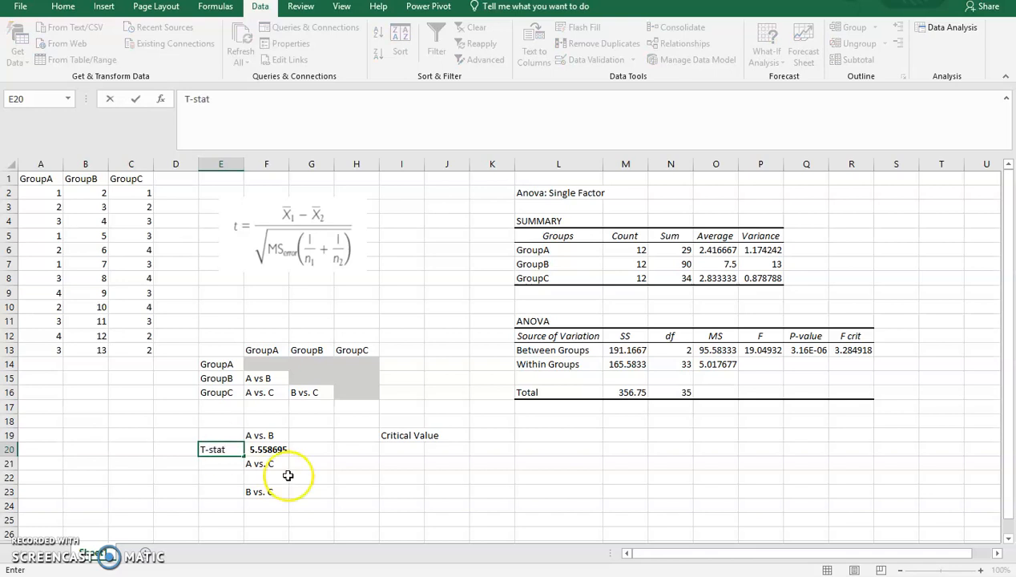
left_click(306, 448)
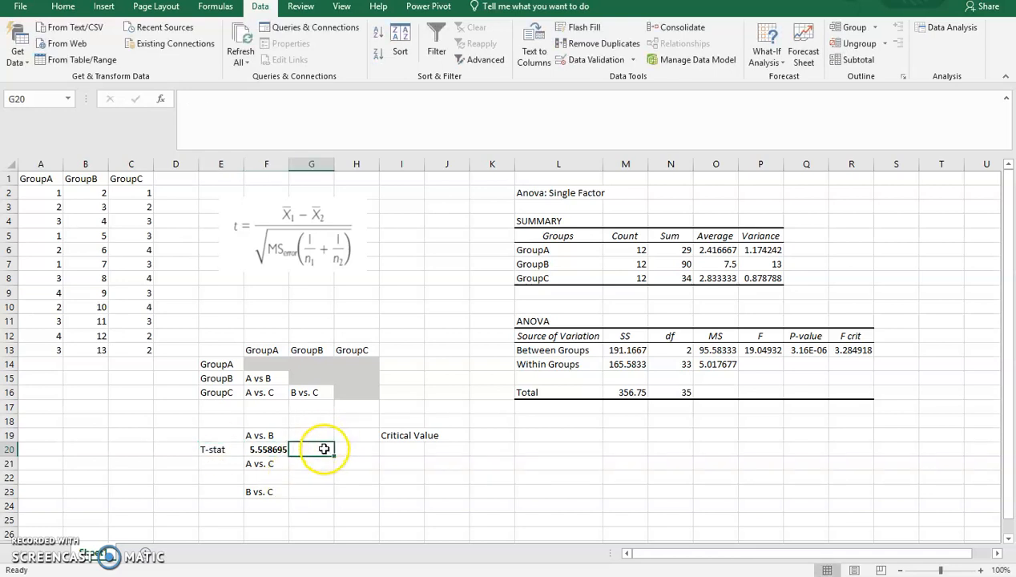
type("P-value")
key("Tab")
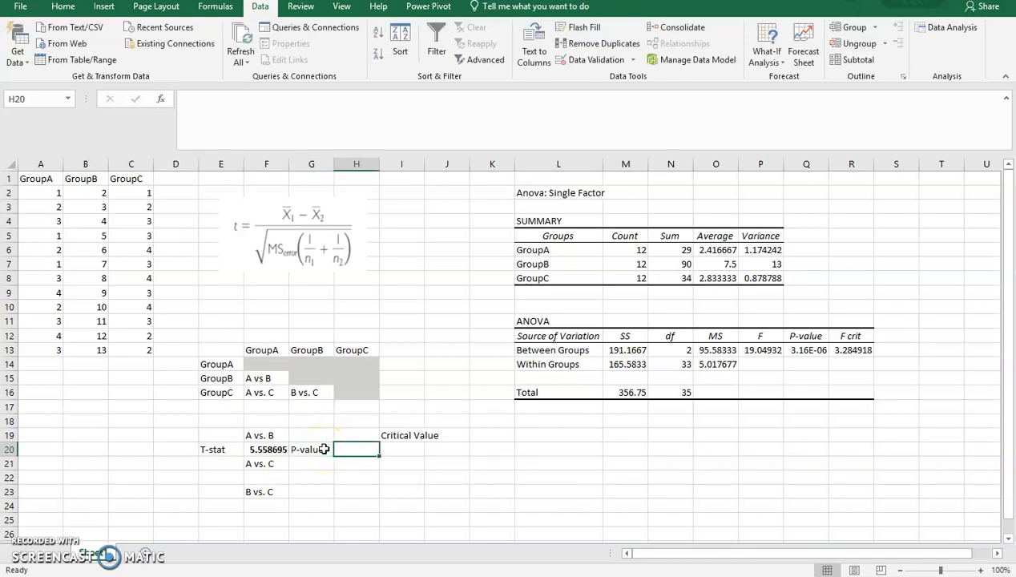
Step: Calculate the two-tailed p-value for A vs. B in H20 with =T.DIST.2T(F20,N14)
type("=t.di")
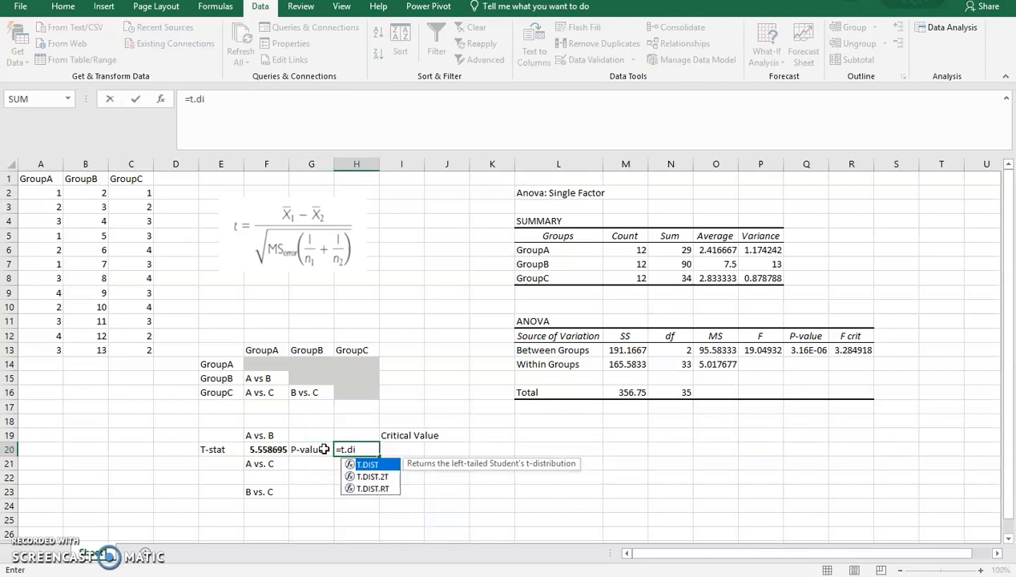
double_click(381, 477)
left_click(254, 450)
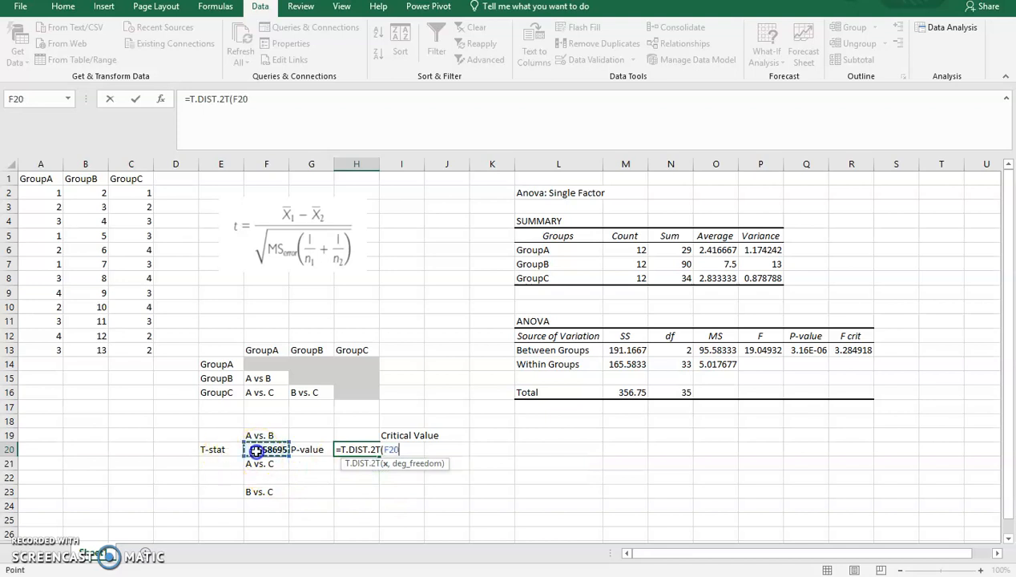
type(",")
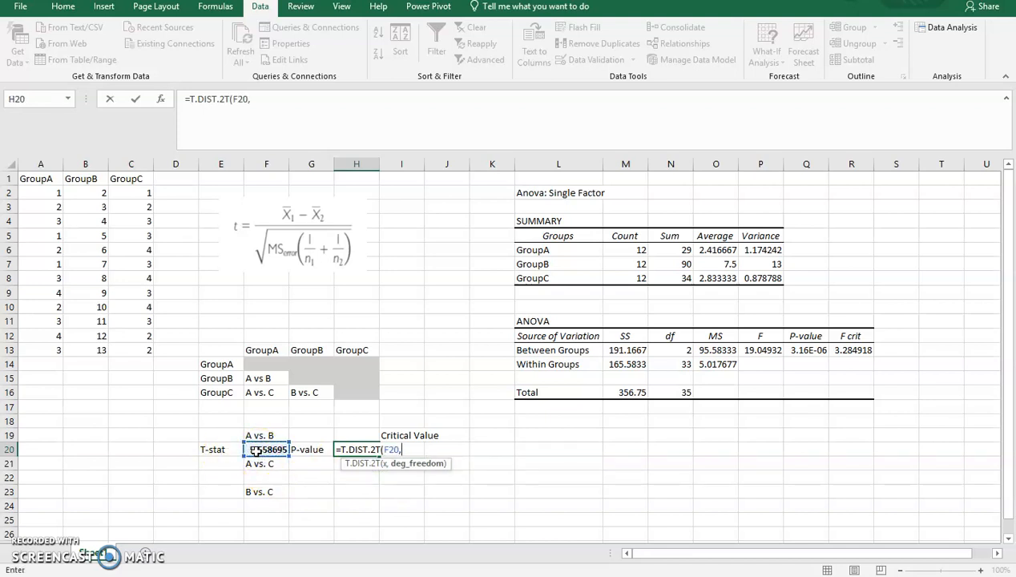
left_click(677, 365)
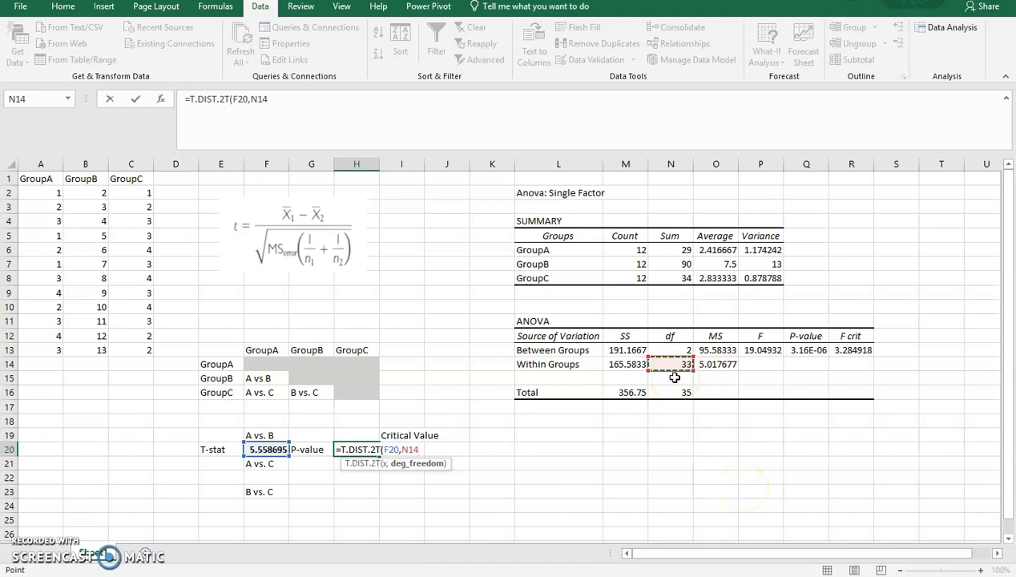
type(")")
key("Return")
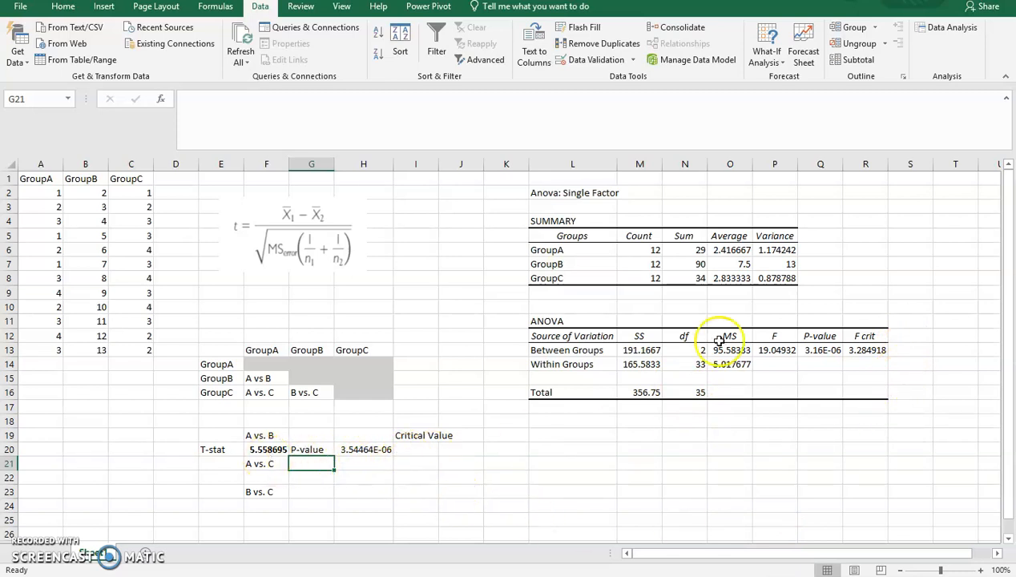
left_click(731, 251)
left_click(744, 263)
left_click(730, 251)
left_click(743, 265)
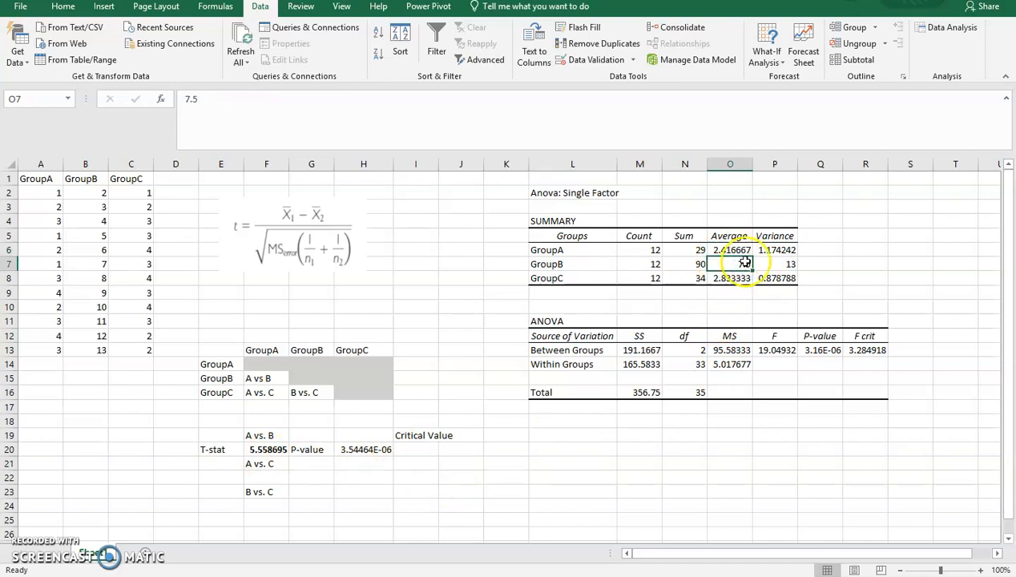
left_click(734, 249)
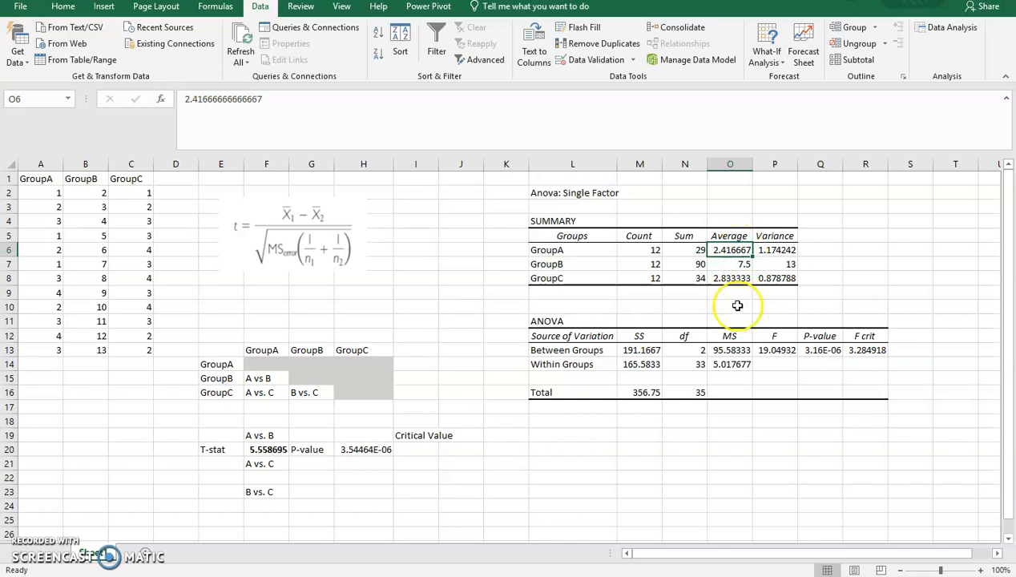
Step: Calculate the two-tailed critical value in I20 at the 0.05 level with =T.INV.2T(0.05,N14)
left_click(416, 450)
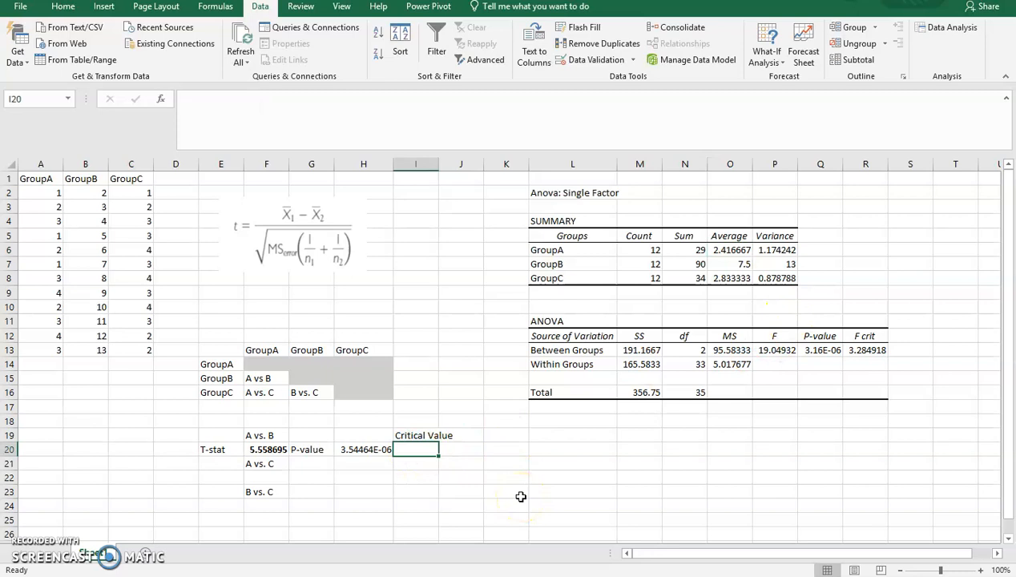
type("=T")
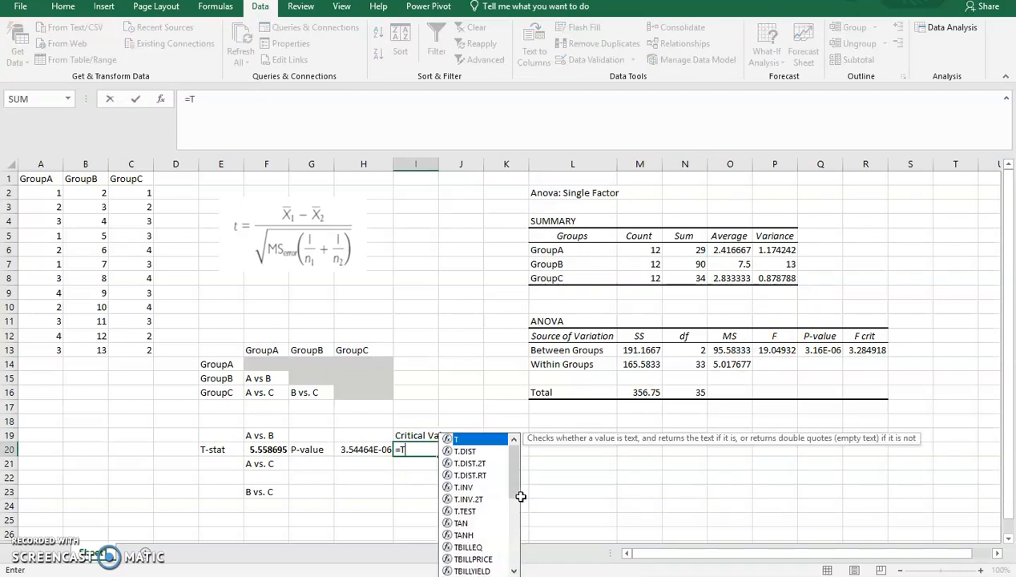
type(".in")
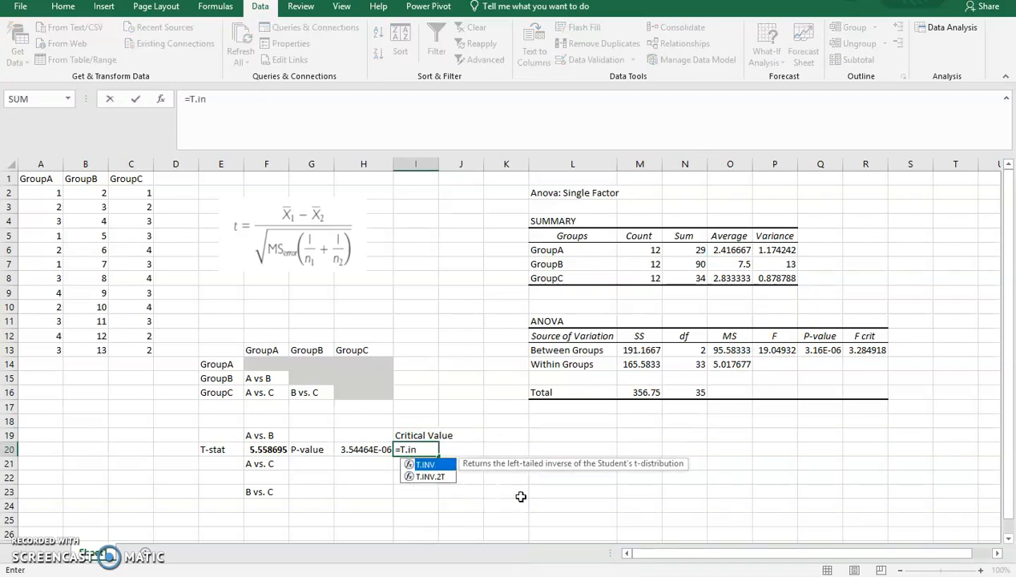
double_click(431, 479)
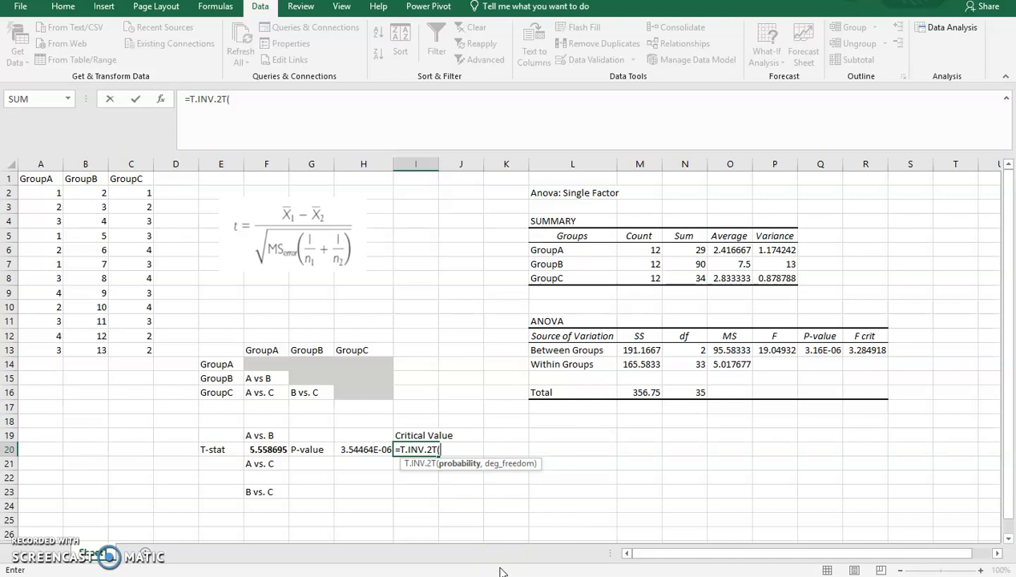
type("0.05,")
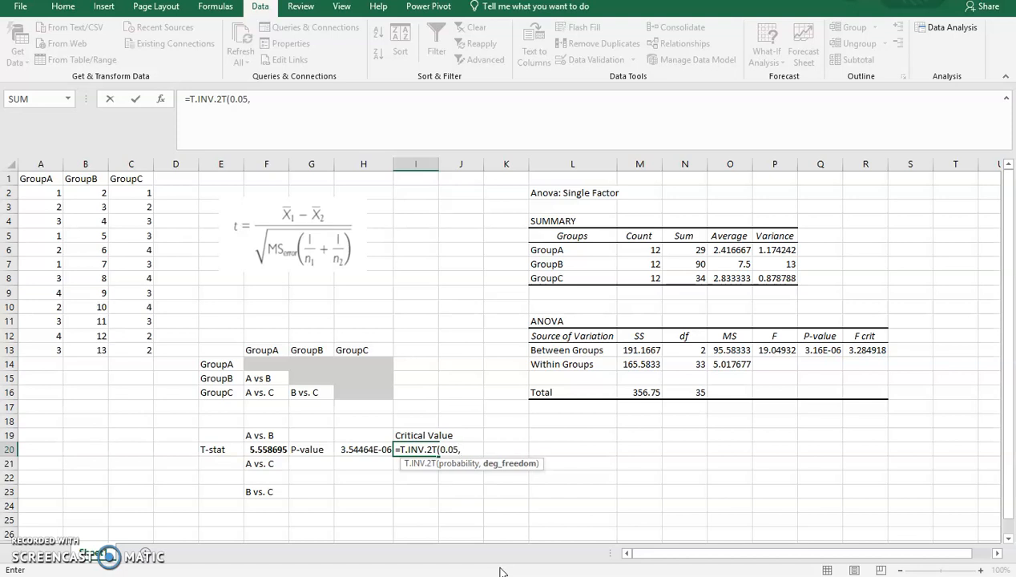
left_click(686, 364)
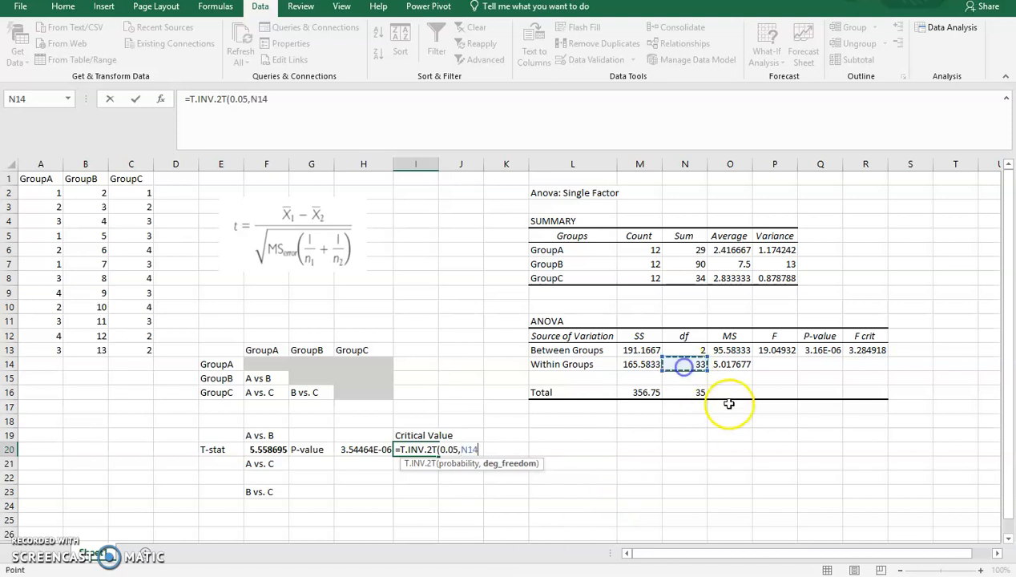
type(")")
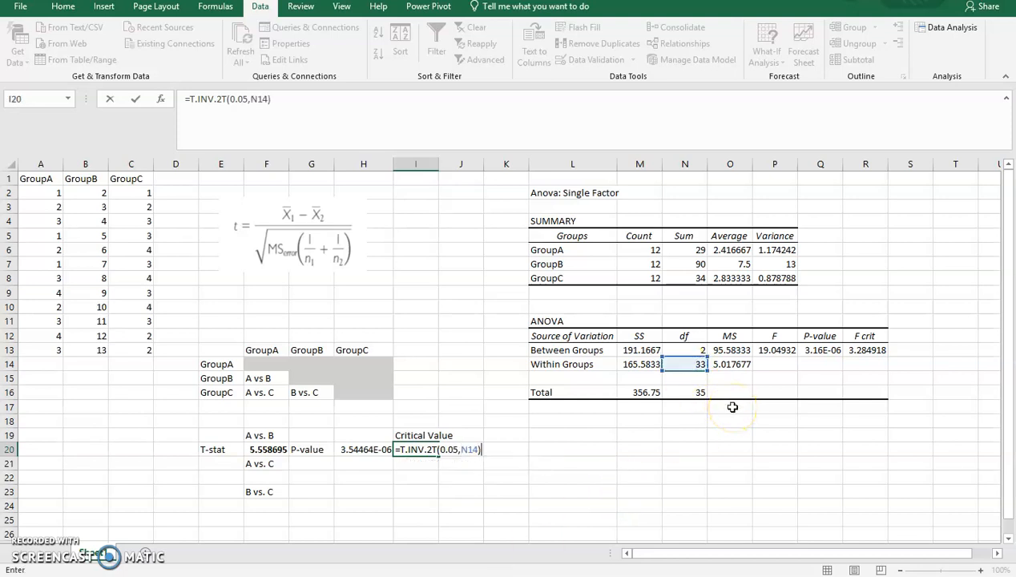
key("Return")
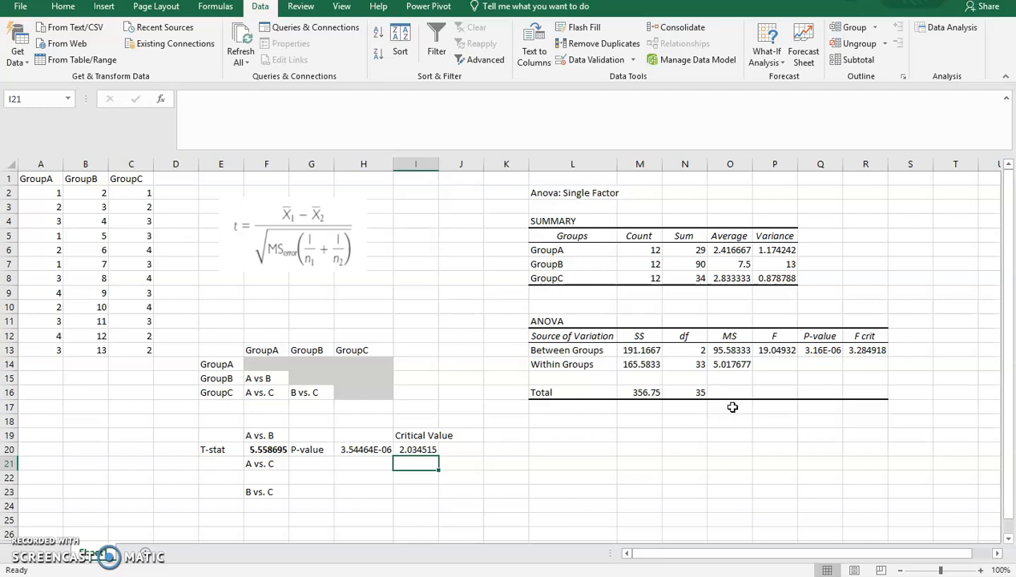
left_click(697, 364)
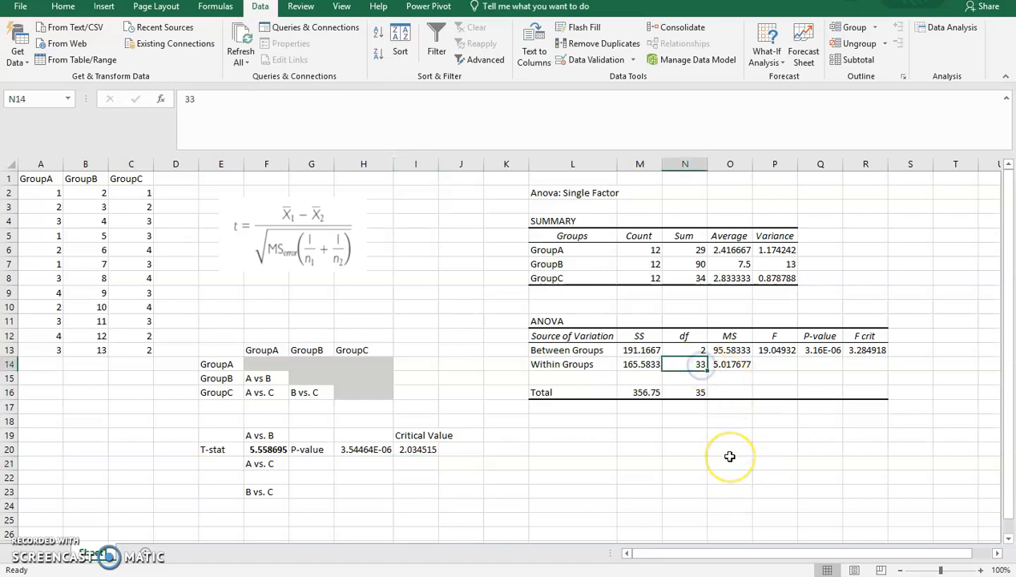
left_click(286, 474)
left_click(273, 510)
left_click(410, 449)
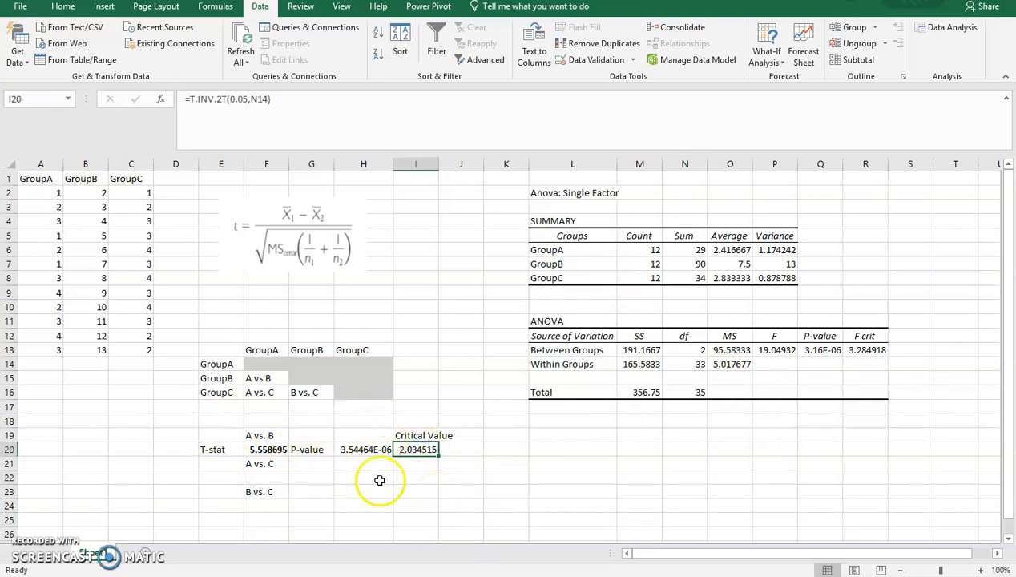
Step: Copy the A vs. B t formula from F20 into F22 below the A vs. C label
left_click(269, 450)
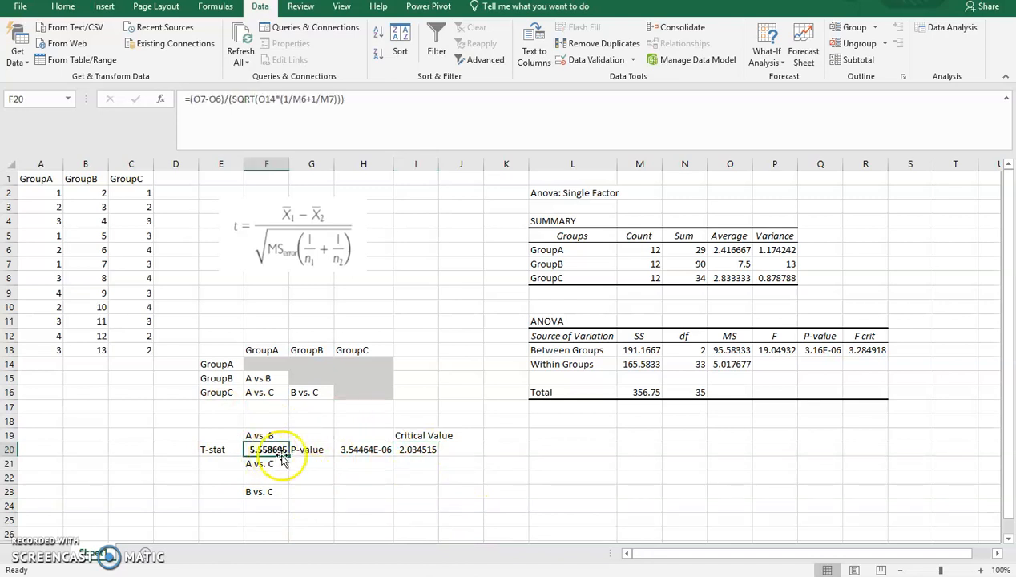
key("ctrl+c")
left_click(284, 480)
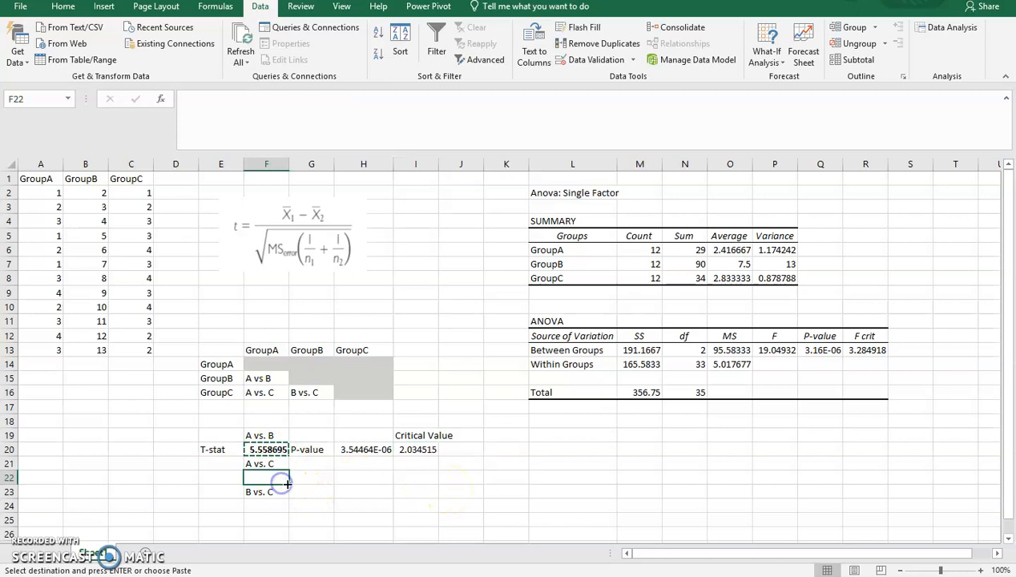
key("ctrl+v")
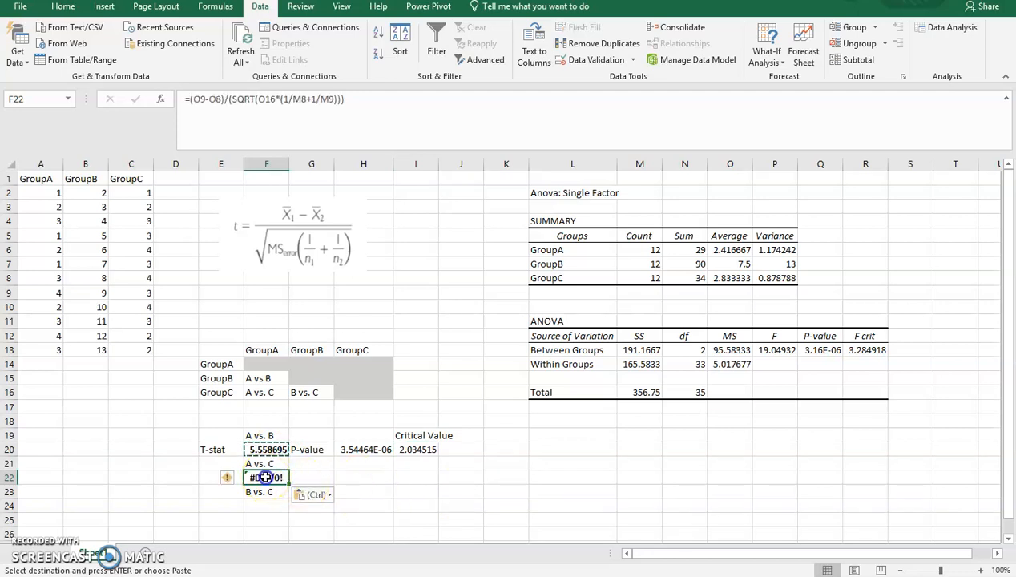
Step: Repoint the cell references of the A vs. C formula in F22 so that it reads =(O8-O6)/(SQRT(O14*(1/M7+1/M8)))
double_click(265, 478)
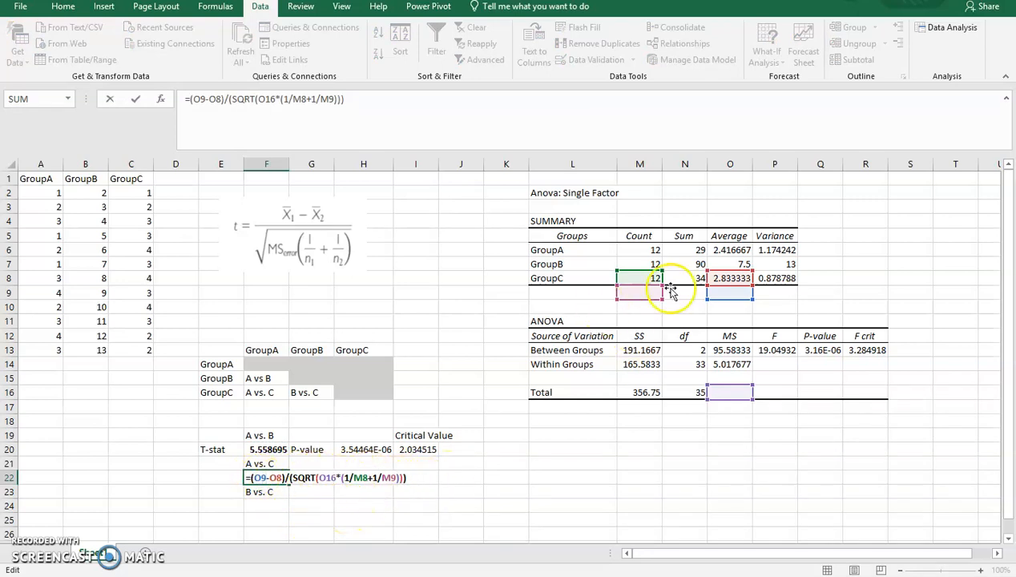
left_click_drag(729, 271, 729, 250)
left_click_drag(730, 290, 731, 280)
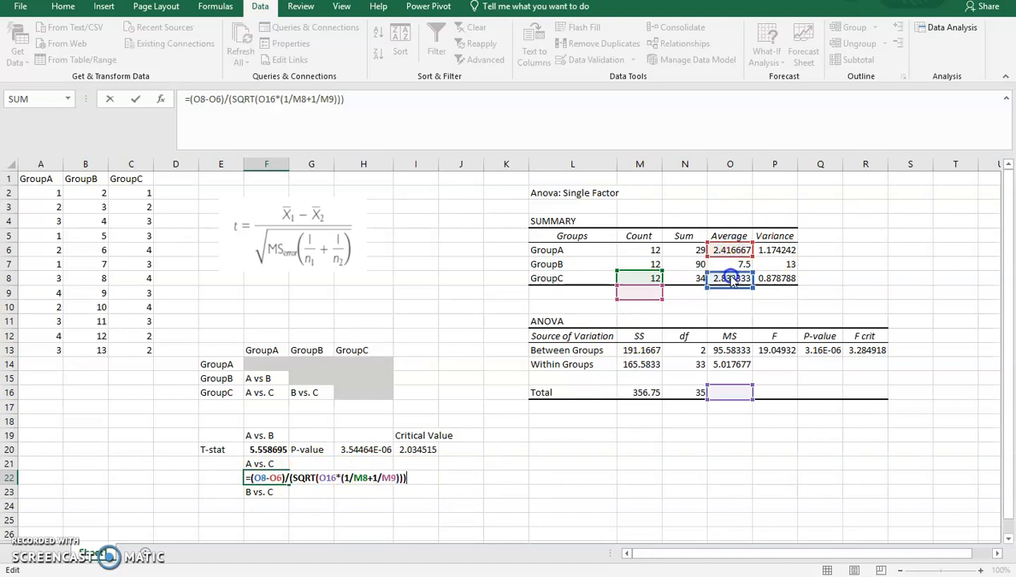
mouse_move(653, 274)
left_mouse_down()
mouse_move(651, 263)
mouse_move(640, 279)
left_mouse_up()
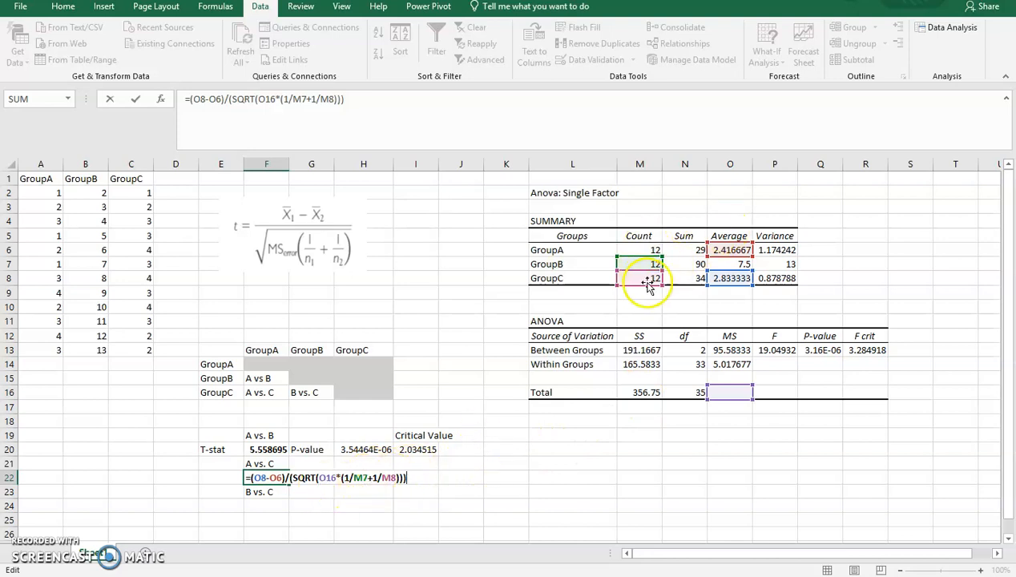
left_click(734, 365)
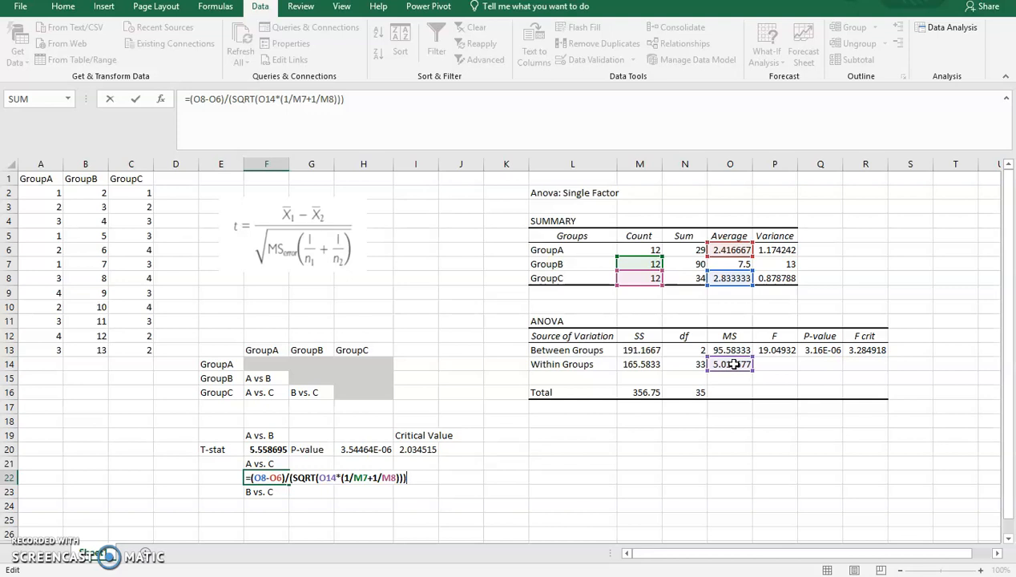
key("Return")
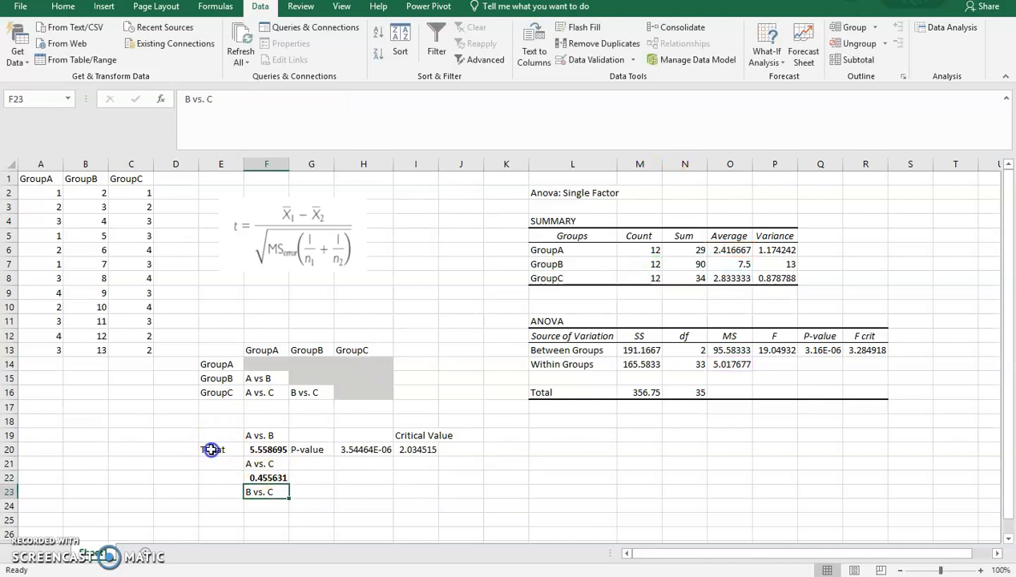
Step: Copy the T-stat label from E20 into E22 and E24 for the A vs. C and B vs. C comparisons
left_click(215, 449)
key("ctrl+c")
left_click(212, 478)
key("ctrl+v")
left_click(225, 507)
key("ctrl+v")
left_click(400, 503)
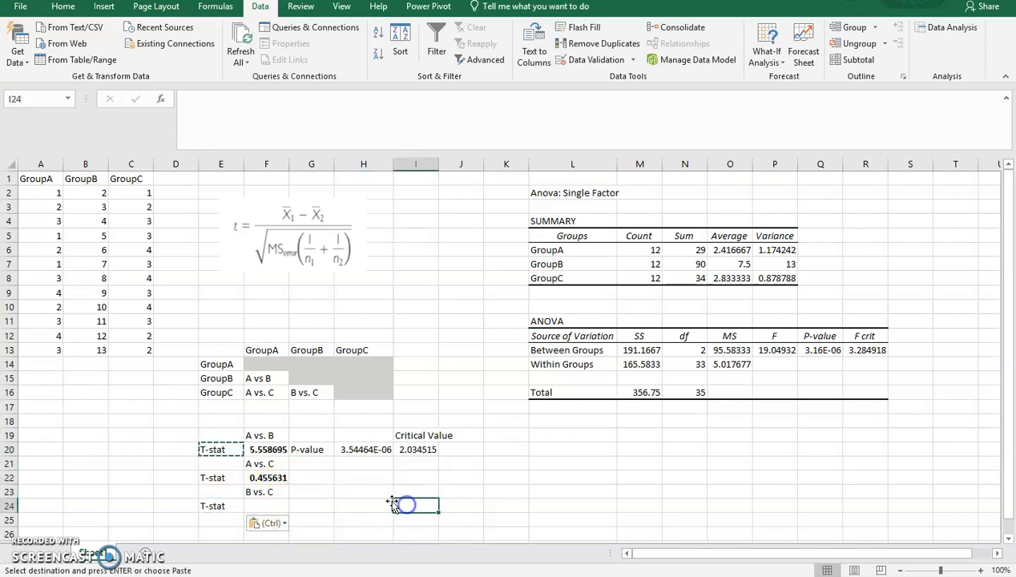
Step: Copy the A vs. C t formula from F22 into F24 below the B vs. C label
left_click(275, 476)
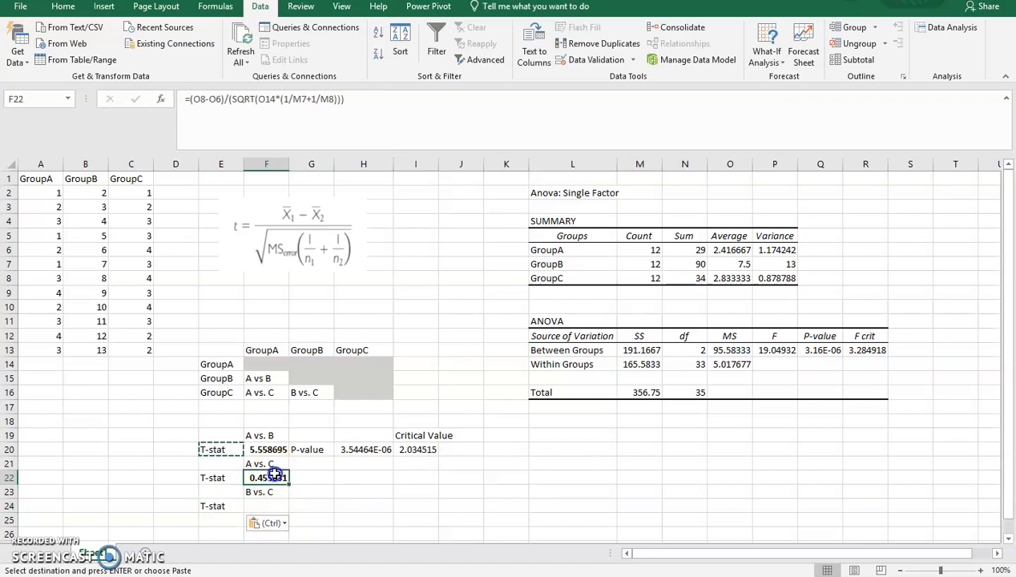
key("ctrl+c")
left_click(280, 507)
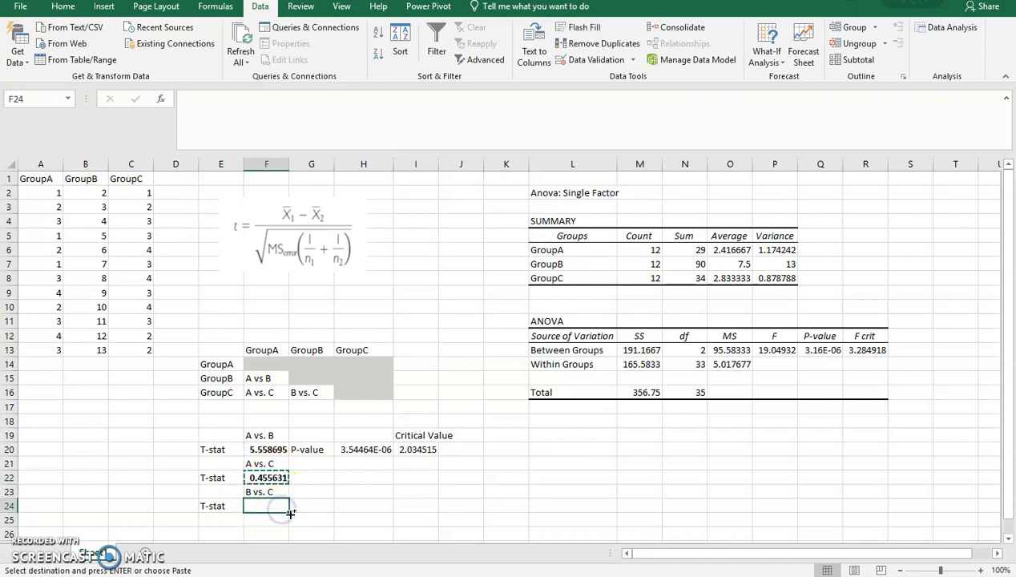
key("ctrl+v")
Step: Repoint the cell references of the B vs. C formula in F24 so that it reads =(O8-O7)/(SQRT(O14*(1/M7+1/M8)))
key("F2")
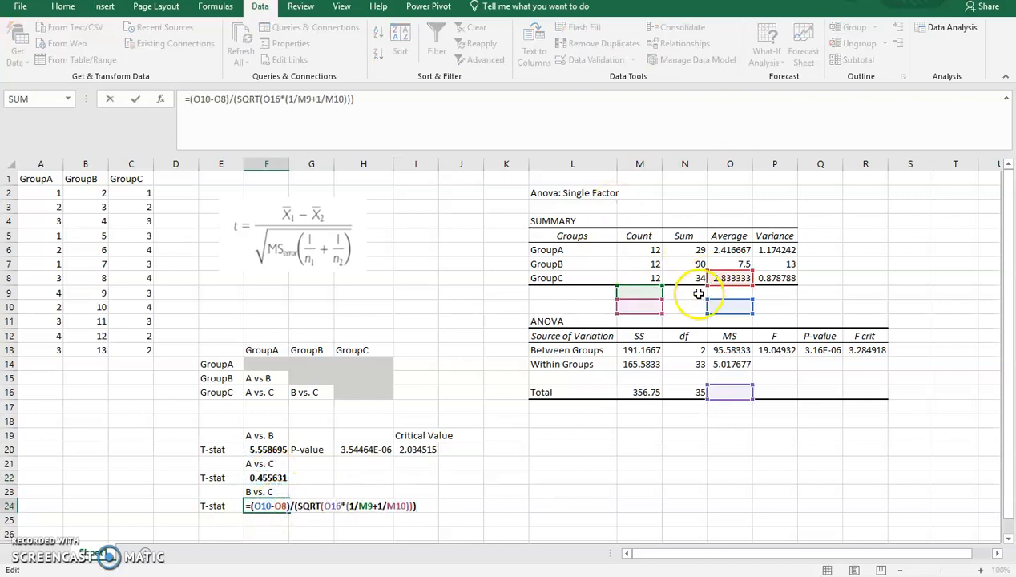
left_click_drag(723, 269, 723, 256)
left_click_drag(724, 298, 732, 280)
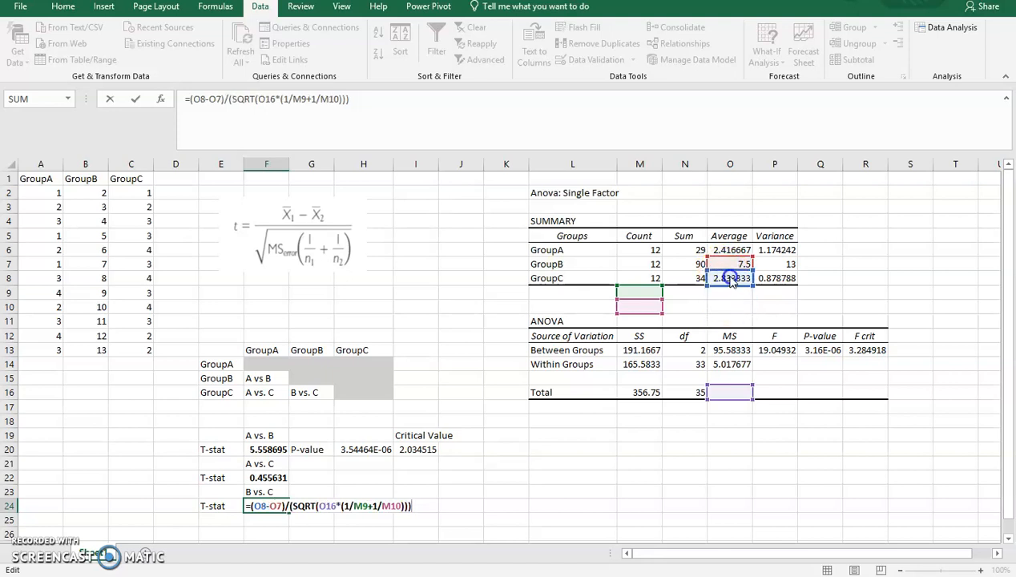
left_click_drag(658, 290, 651, 262)
left_click_drag(645, 302, 646, 277)
left_click_drag(708, 388, 727, 367)
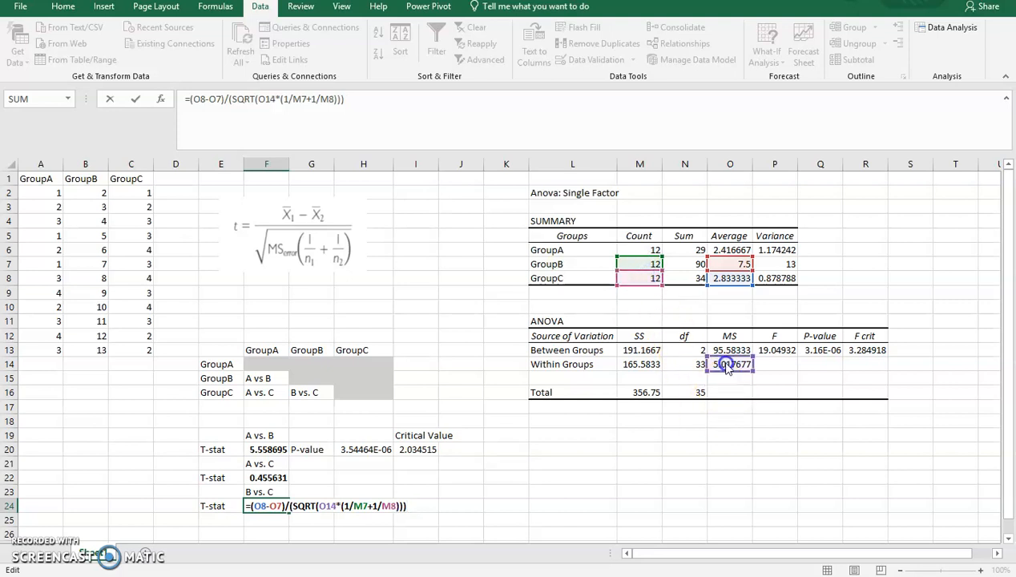
key("Return")
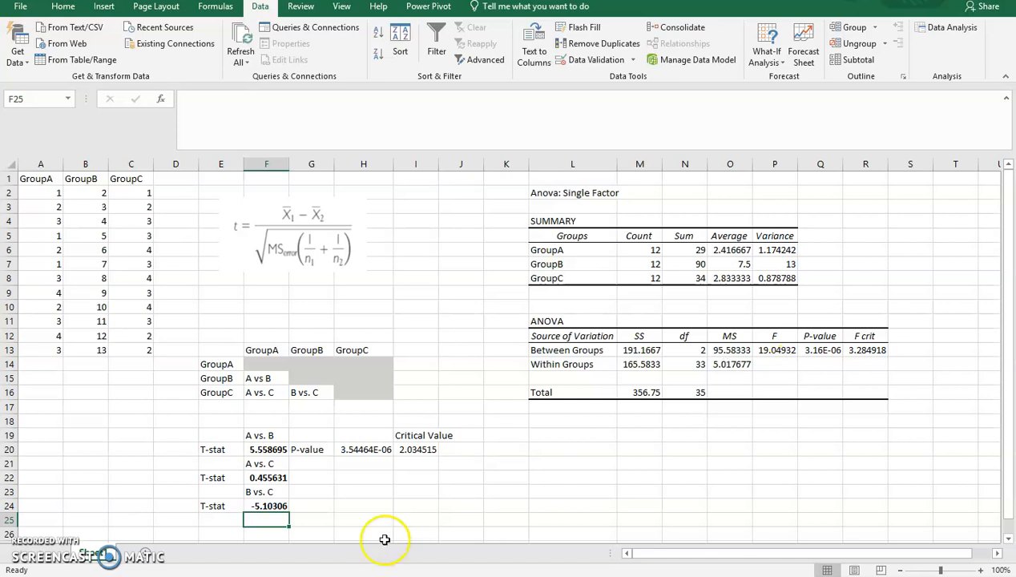
Step: Compare the t statistics of the three group pairs in F20, F22 and F24 with the critical value in I20
left_click(418, 448)
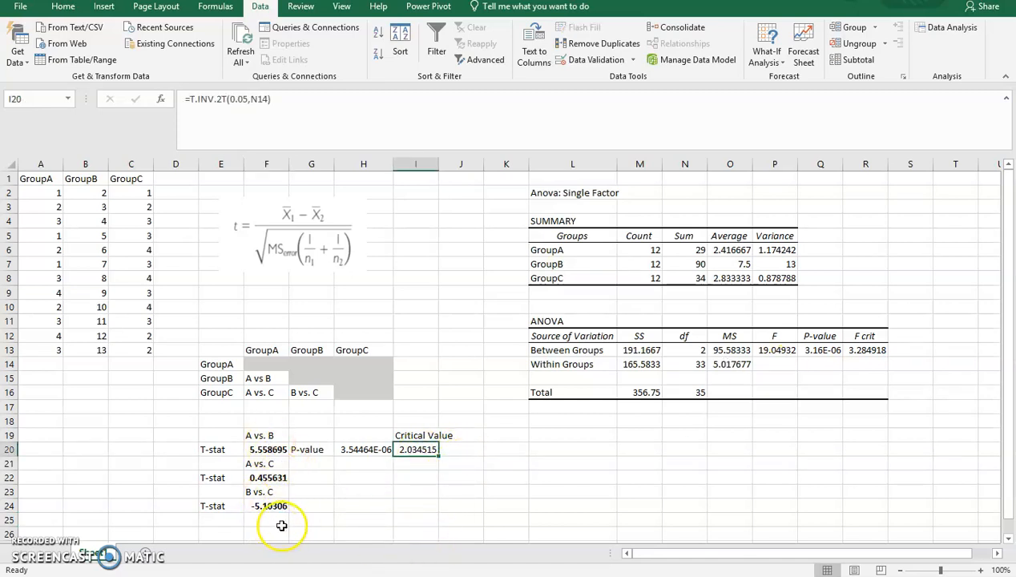
left_click(268, 478)
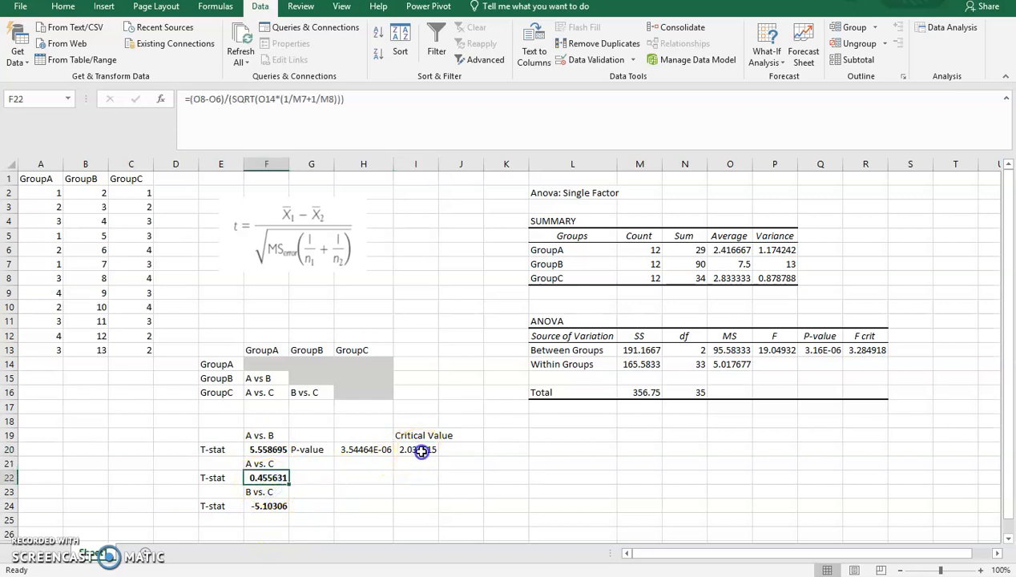
left_click(421, 451)
left_click(269, 506)
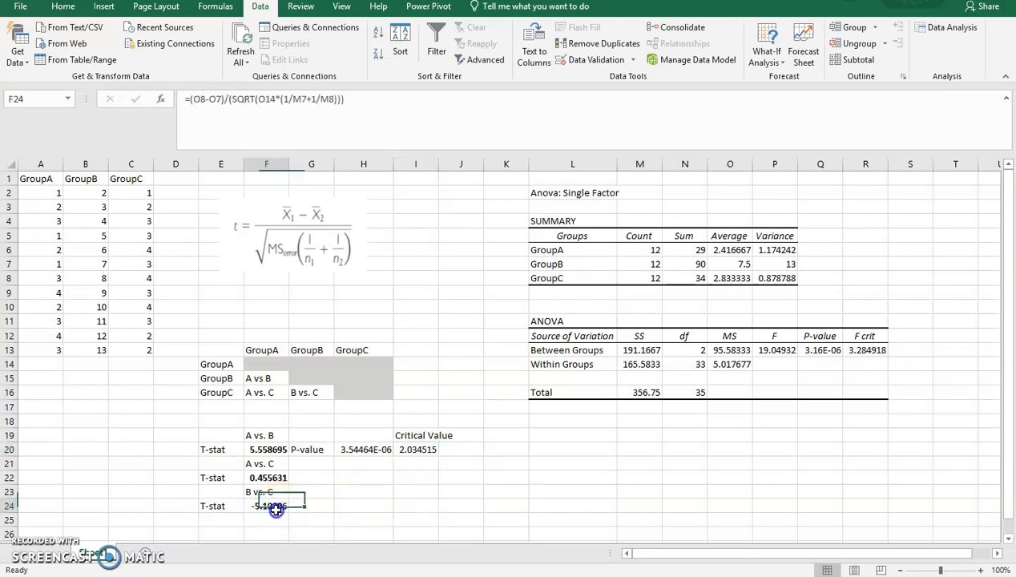
left_click(270, 450)
left_click(269, 507)
left_click(269, 449)
left_click(268, 477)
left_click(270, 506)
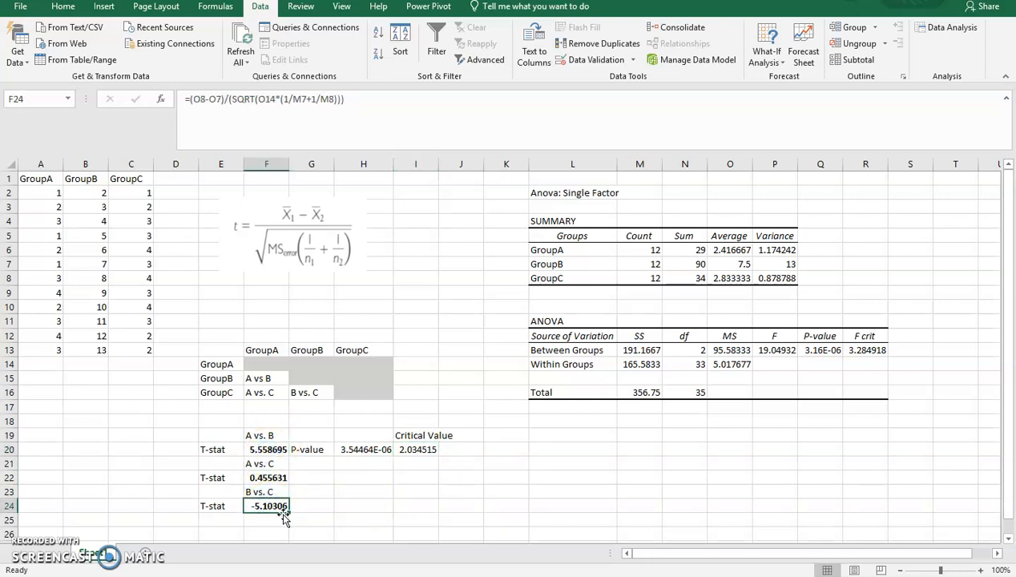
left_click(415, 449)
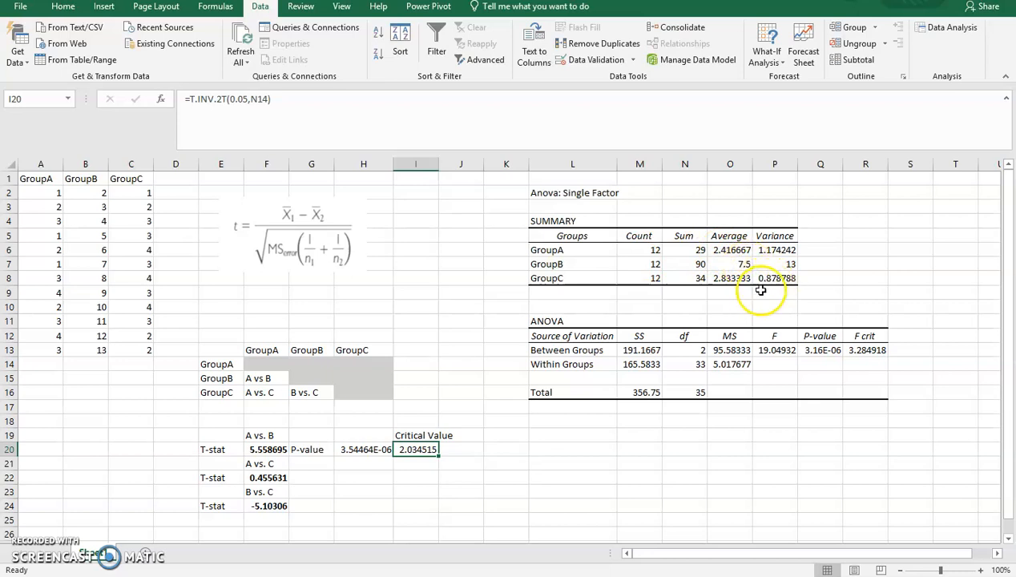
Step: Compare the averages of GroupA, GroupB and GroupC in the ANOVA summary table
left_click(731, 264)
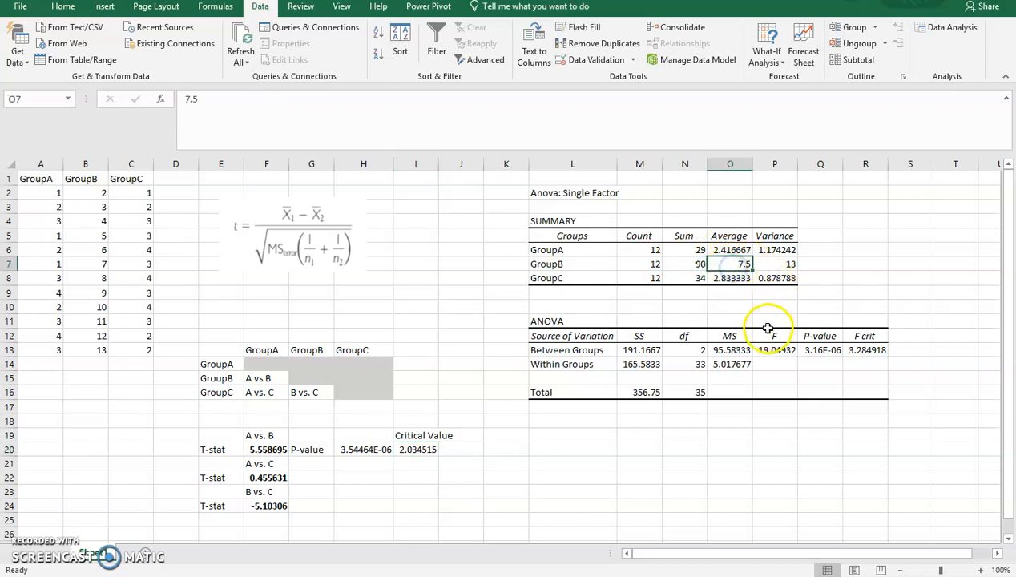
left_click(725, 279)
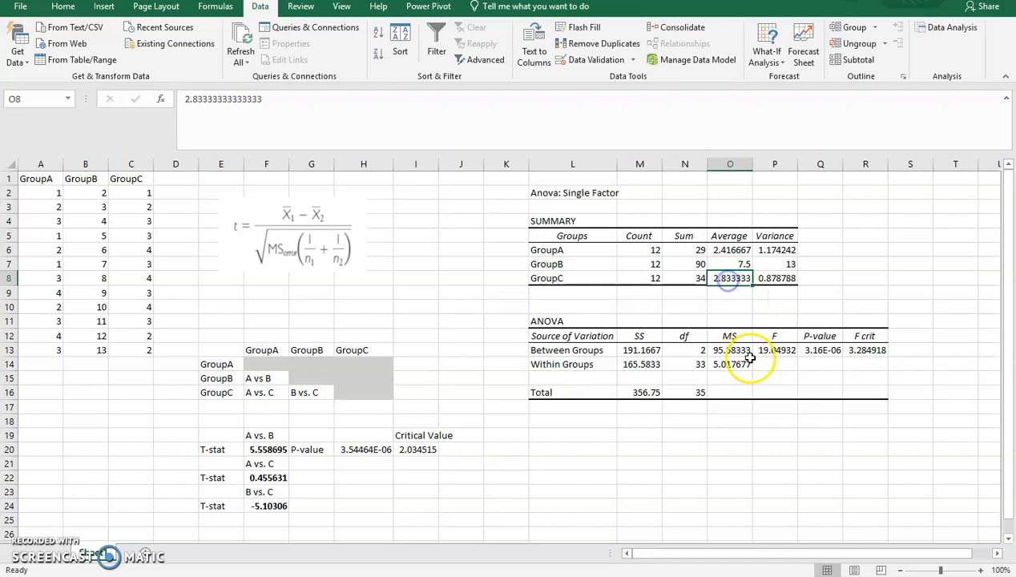
left_click(737, 264)
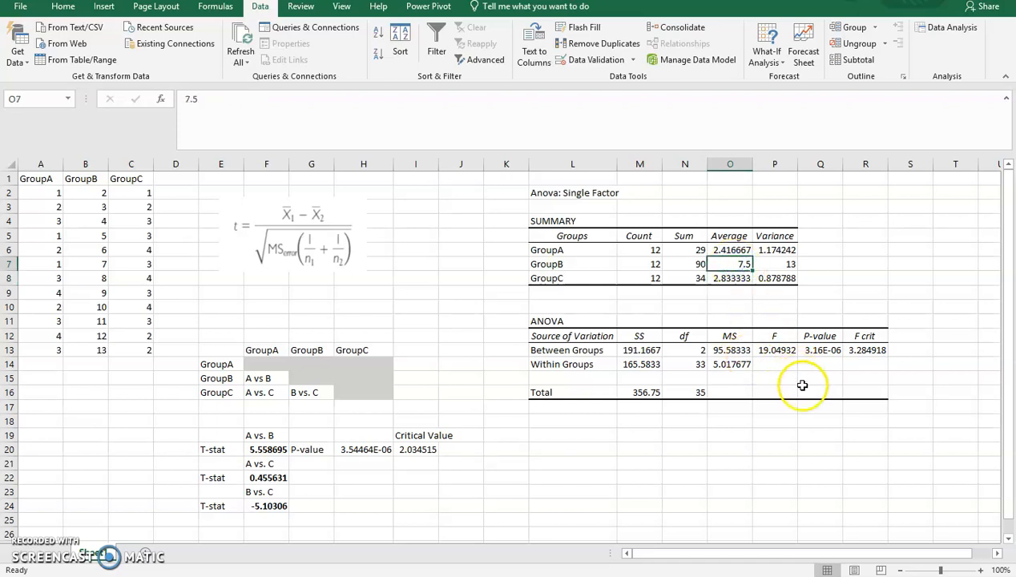
left_click(729, 248)
left_click(737, 281)
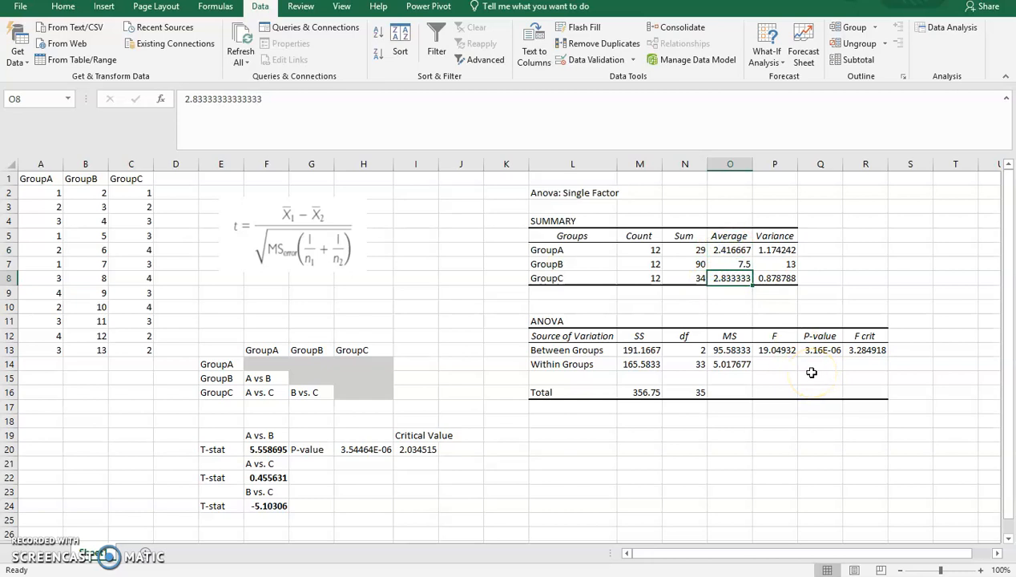